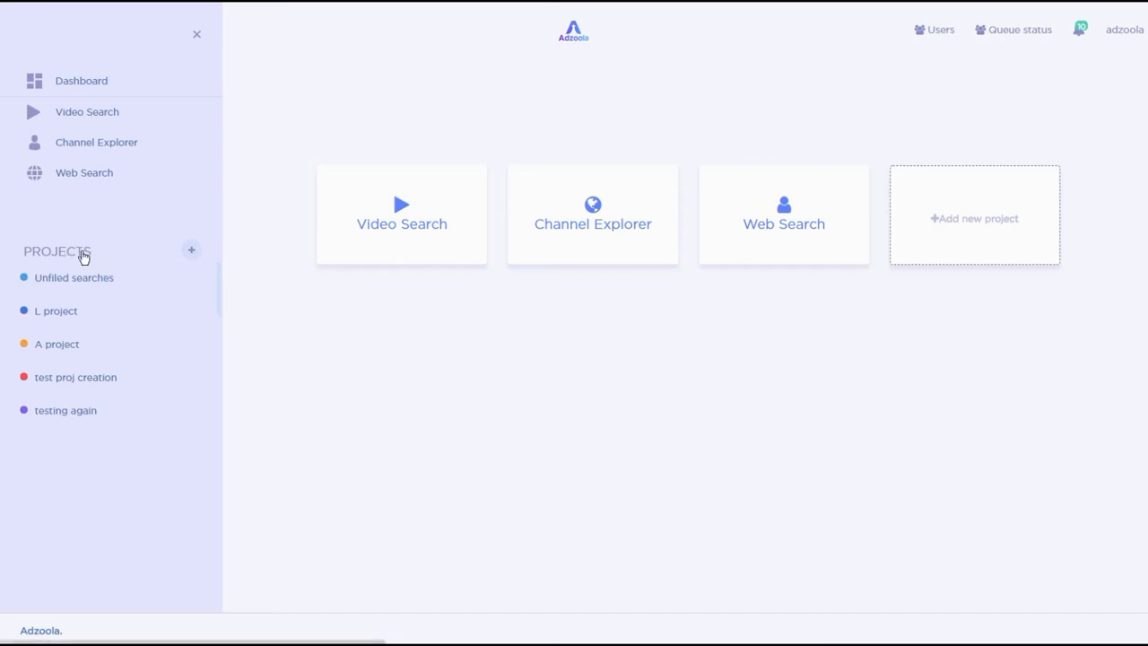
- Open the list of all saved searches and scroll through it
{"action": "left_click", "coordinate": [83, 257]}
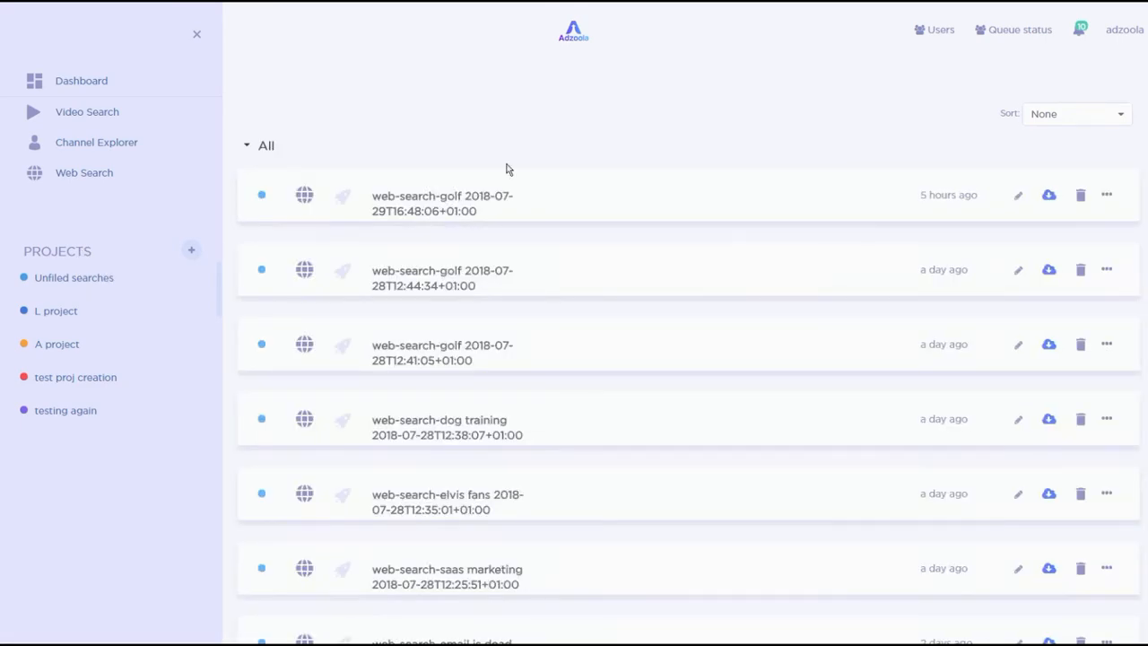
{"action": "scroll", "coordinate": [532, 230], "scroll_direction": "down", "scroll_amount": 1}
{"action": "scroll", "coordinate": [532, 231], "scroll_direction": "up", "scroll_amount": 1}
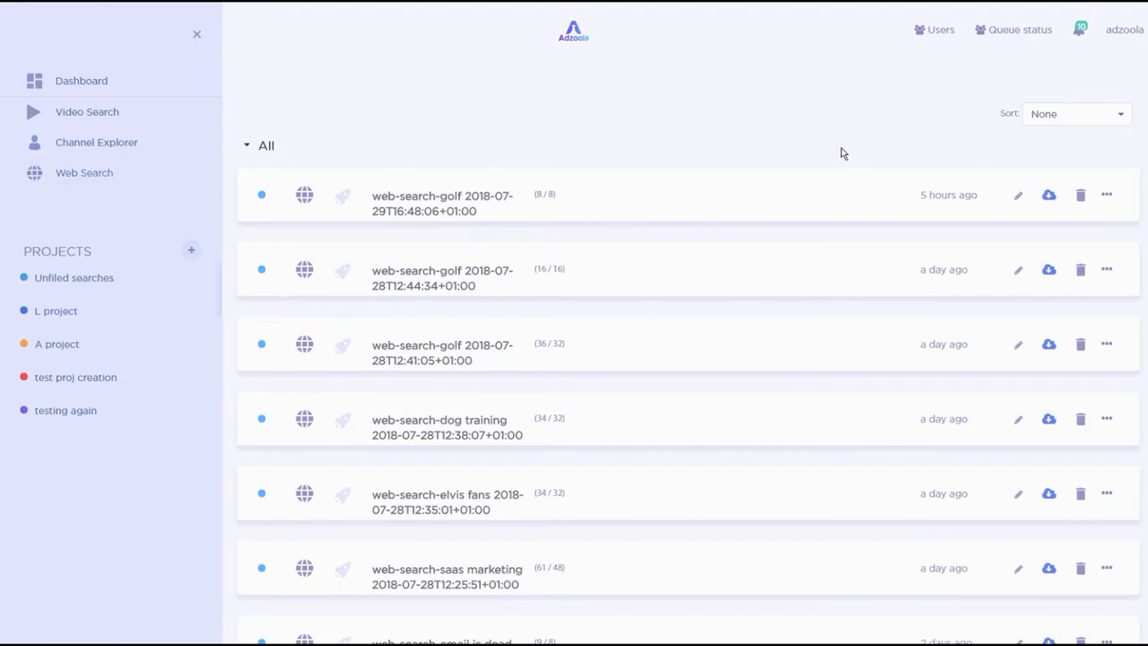
- Sort the saved searches by Search Type
{"action": "left_click", "coordinate": [1049, 117]}
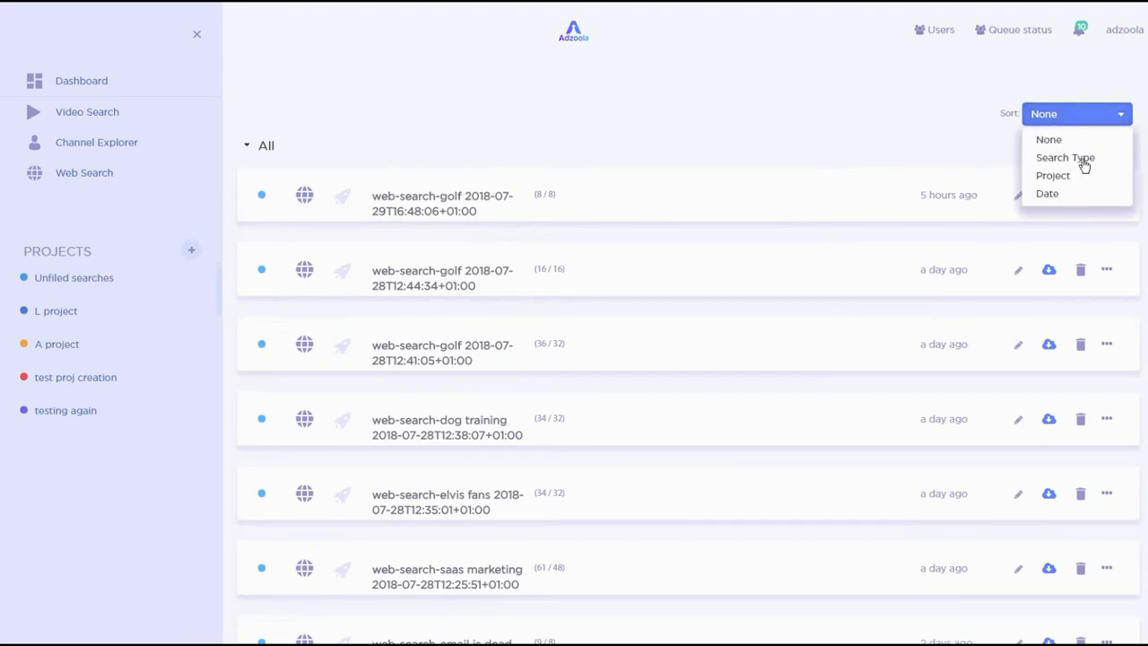
{"action": "left_click", "coordinate": [1055, 160]}
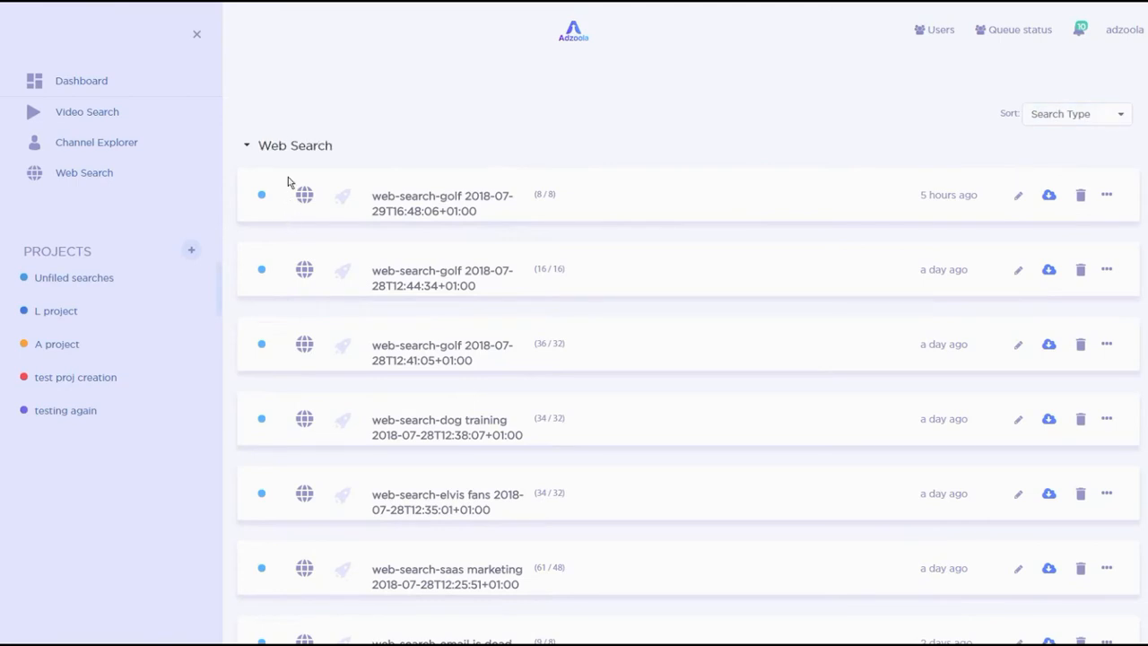
- Collapse and re-expand the Web Search, Video Search and Channel Search groups
{"action": "left_click", "coordinate": [248, 147]}
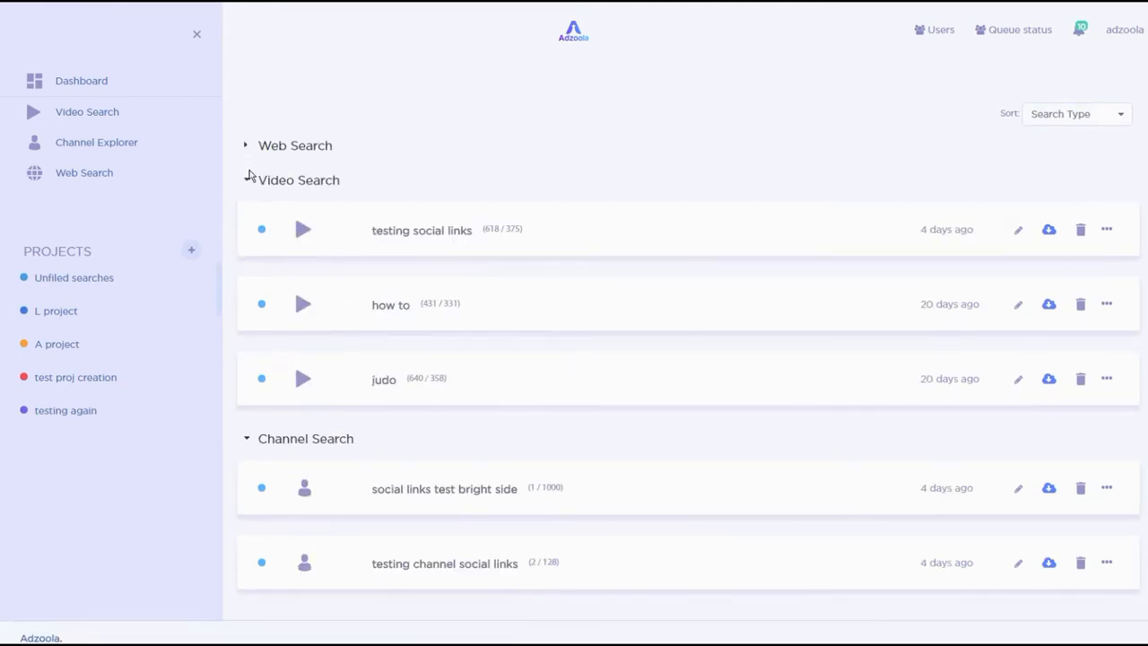
{"action": "left_click", "coordinate": [249, 181]}
{"action": "left_click", "coordinate": [248, 215]}
{"action": "left_click", "coordinate": [249, 215]}
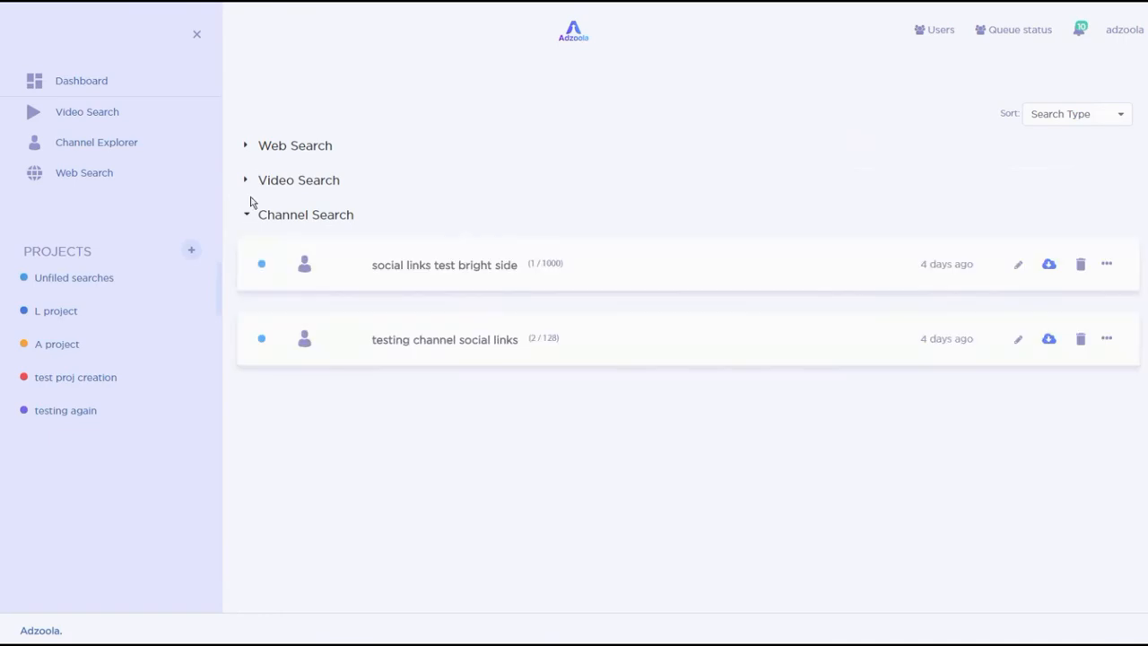
{"action": "left_click", "coordinate": [248, 180]}
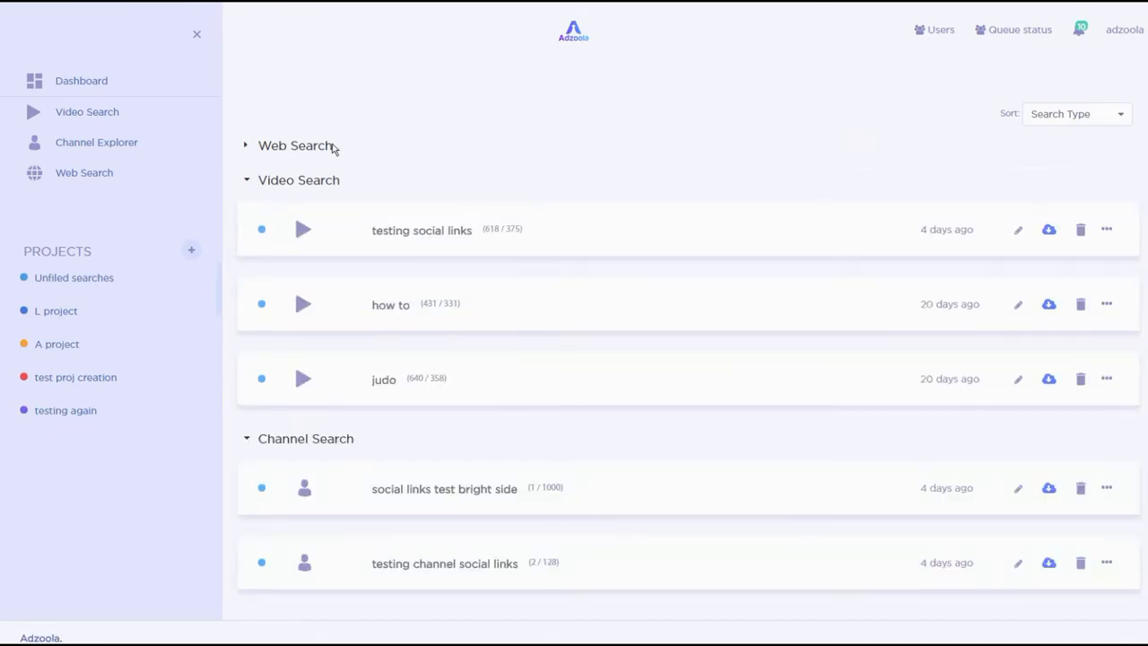
{"action": "left_click", "coordinate": [333, 148]}
- Sort the saved searches by Project and collapse the test project's group
{"action": "left_click", "coordinate": [1109, 126]}
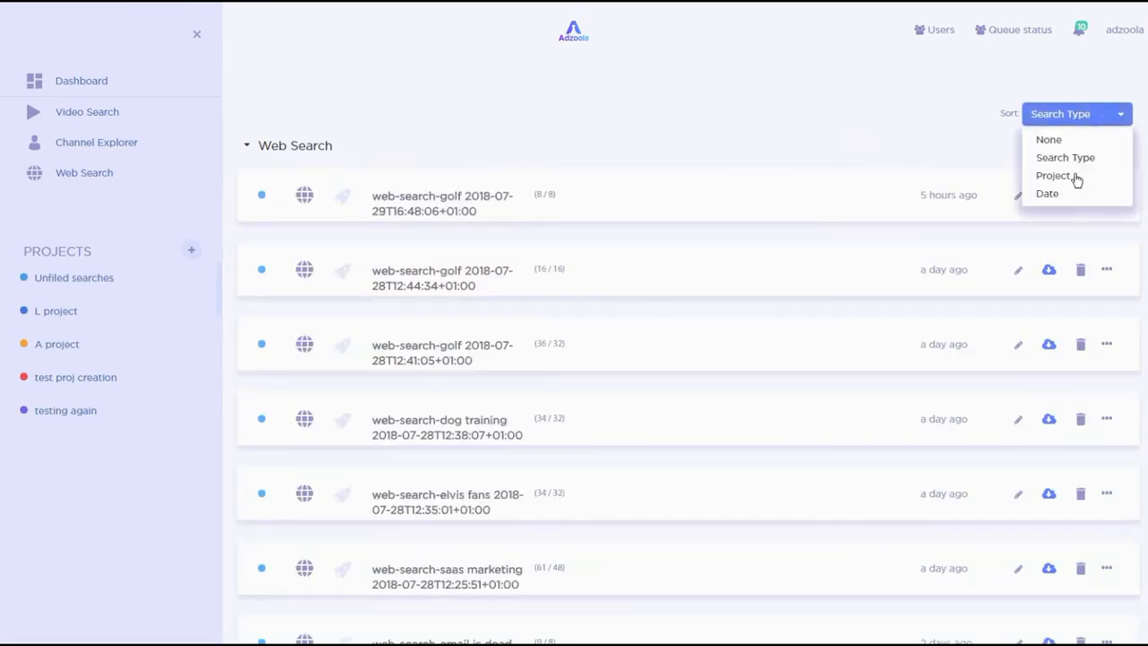
{"action": "left_click", "coordinate": [1048, 140]}
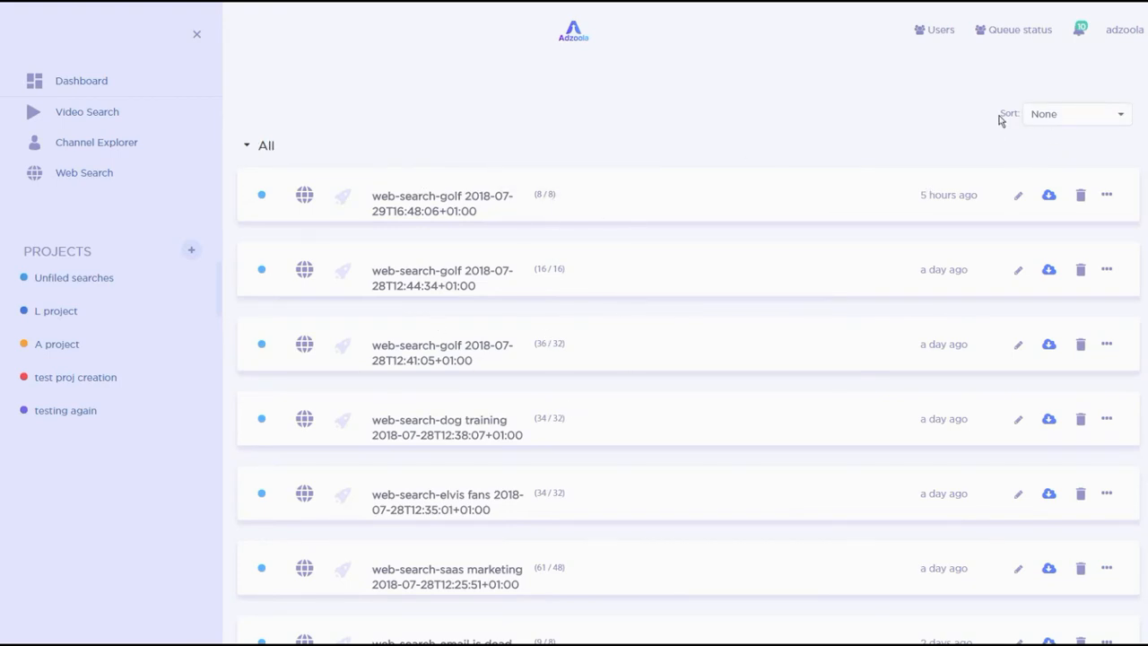
{"action": "left_click", "coordinate": [1067, 114]}
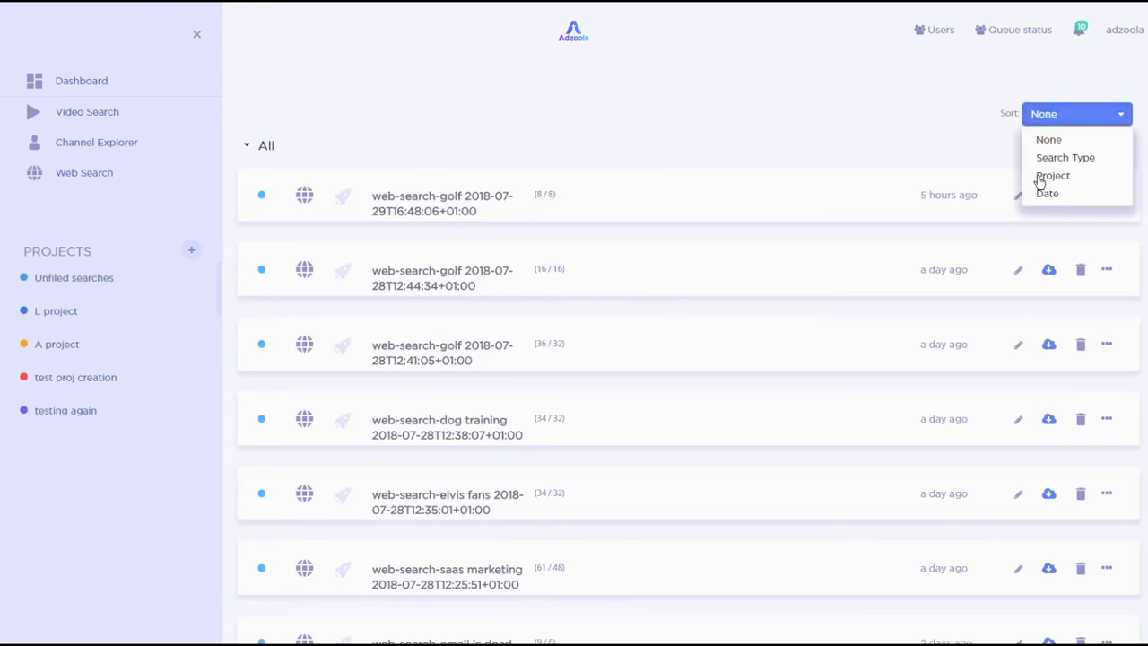
{"action": "left_click", "coordinate": [1070, 176]}
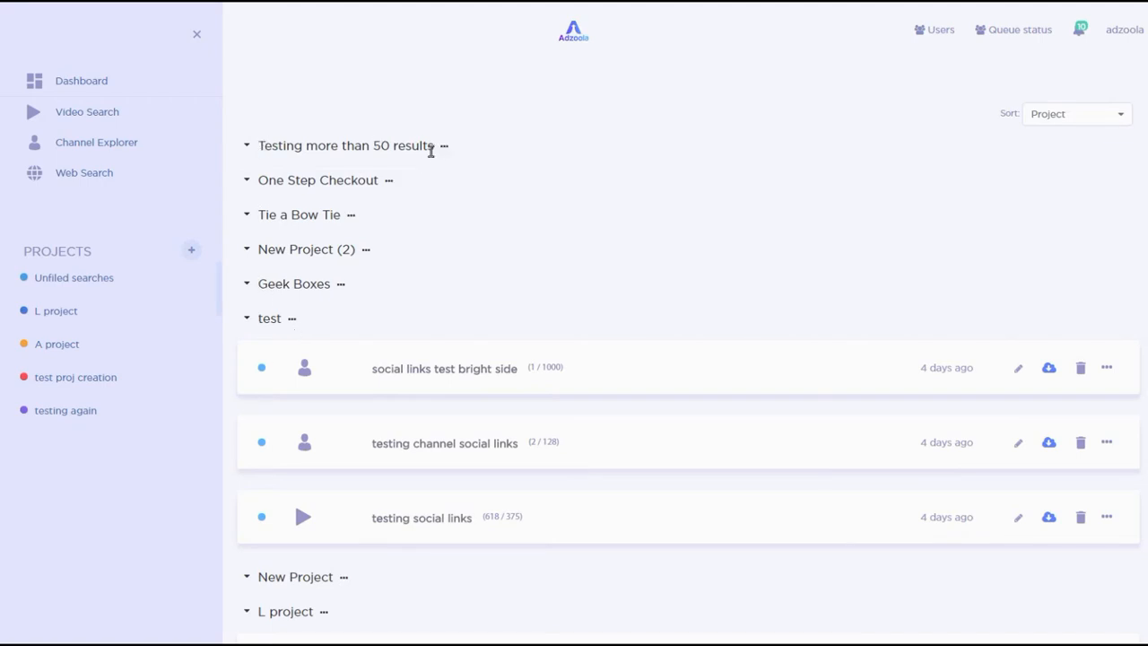
{"action": "left_click", "coordinate": [247, 319]}
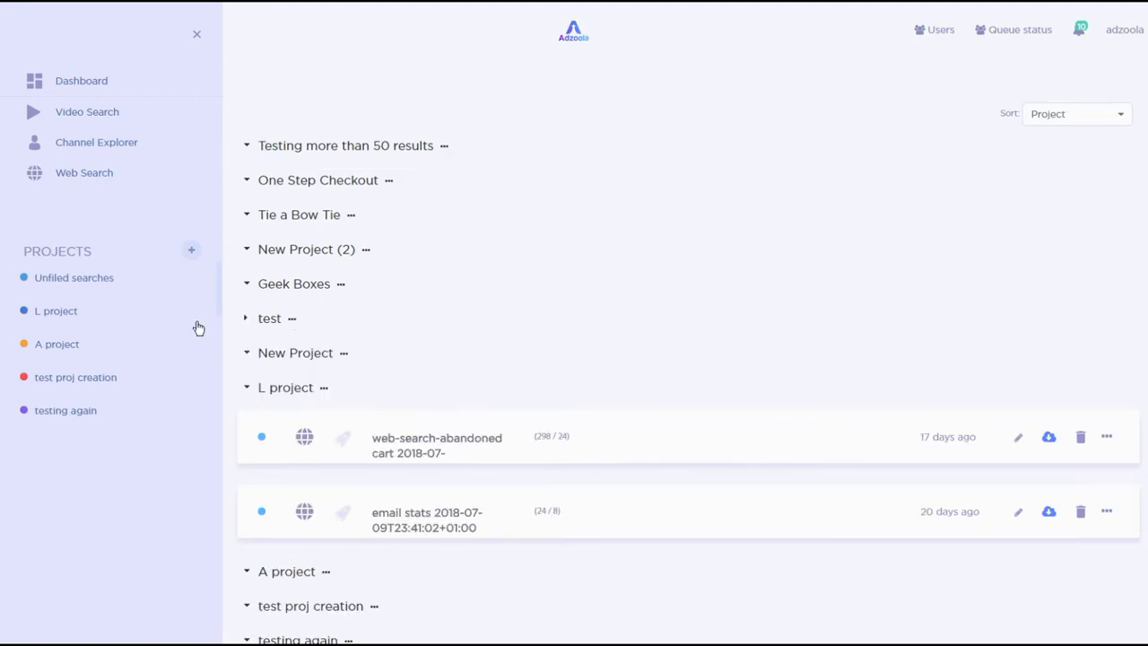
- Open the L project, A project, test proj creation and testing again projects in turn
{"action": "left_click", "coordinate": [51, 319]}
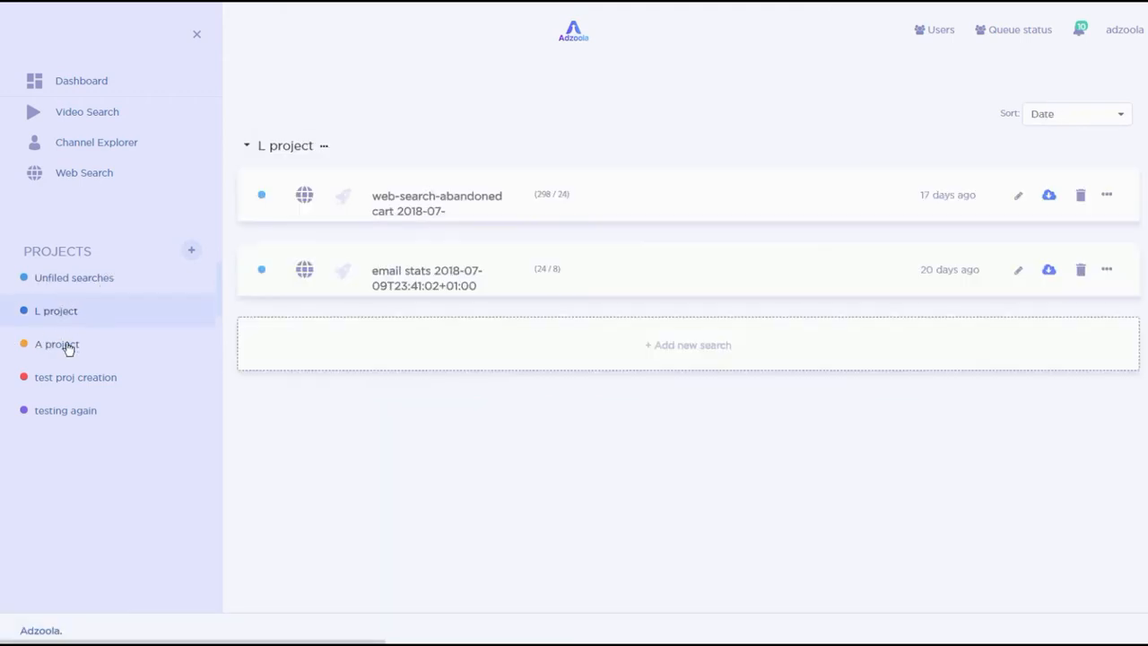
{"action": "left_click", "coordinate": [68, 348]}
{"action": "left_click", "coordinate": [64, 381]}
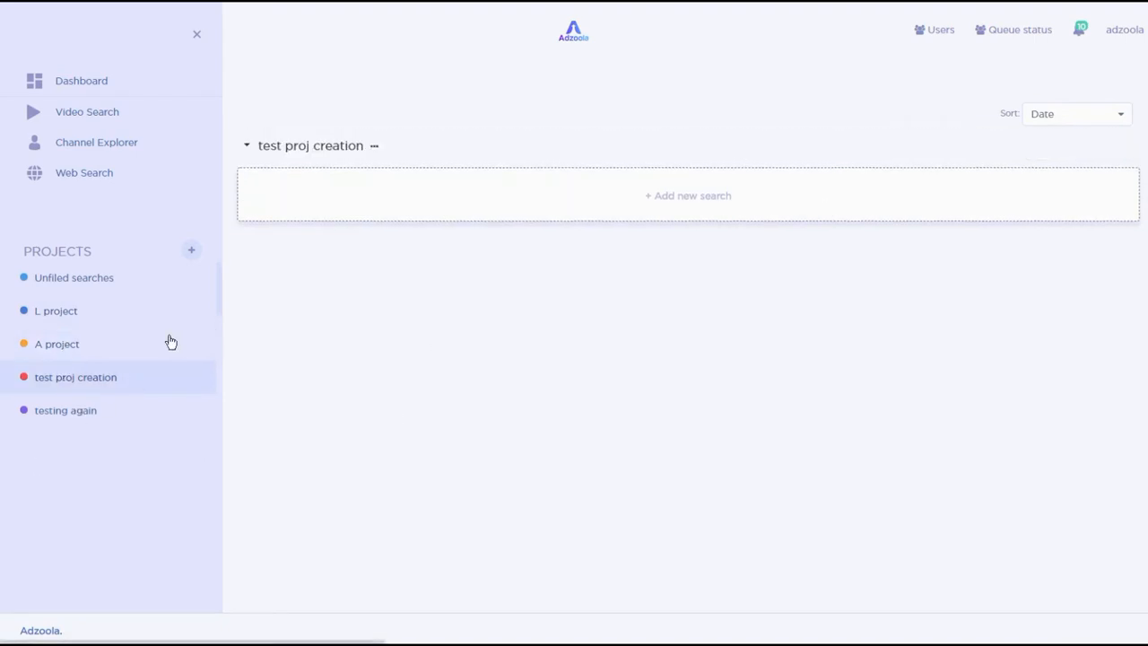
{"action": "left_click", "coordinate": [68, 413]}
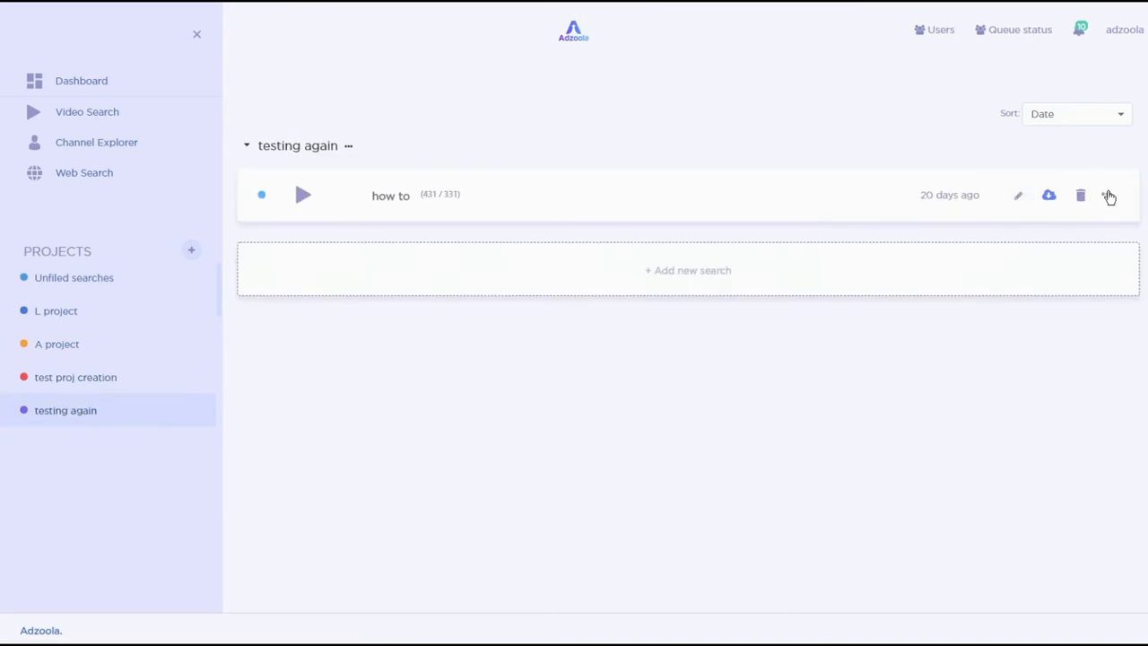
- Move the how to video search from testing again into A project, then open A project
{"action": "left_click", "coordinate": [1108, 195]}
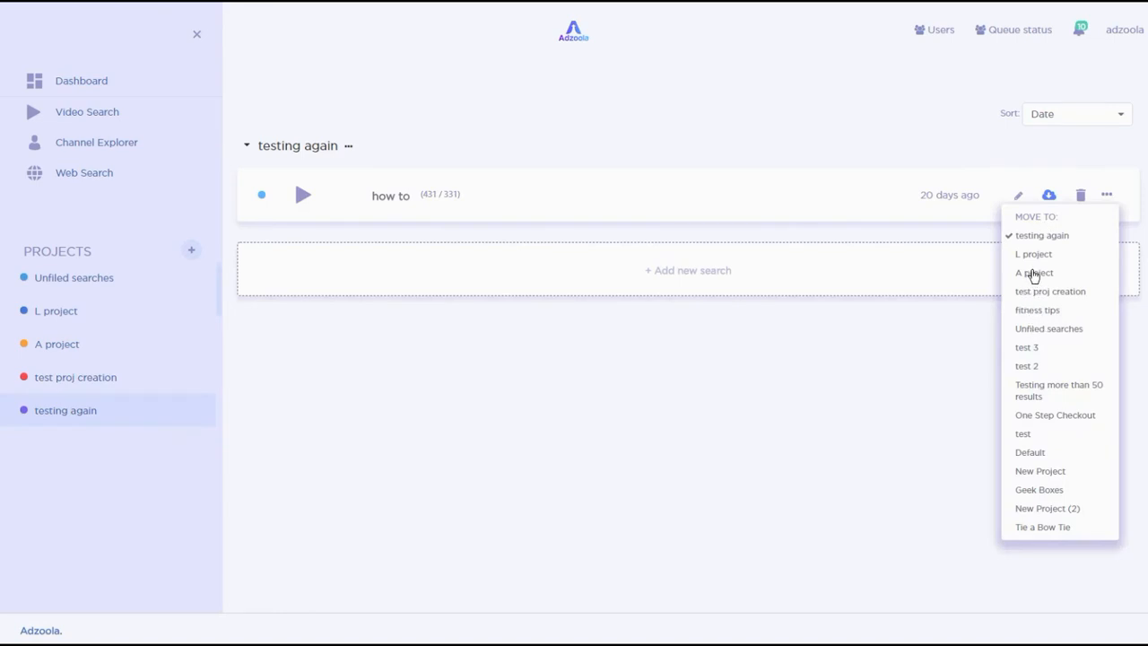
{"action": "left_click", "coordinate": [1033, 274]}
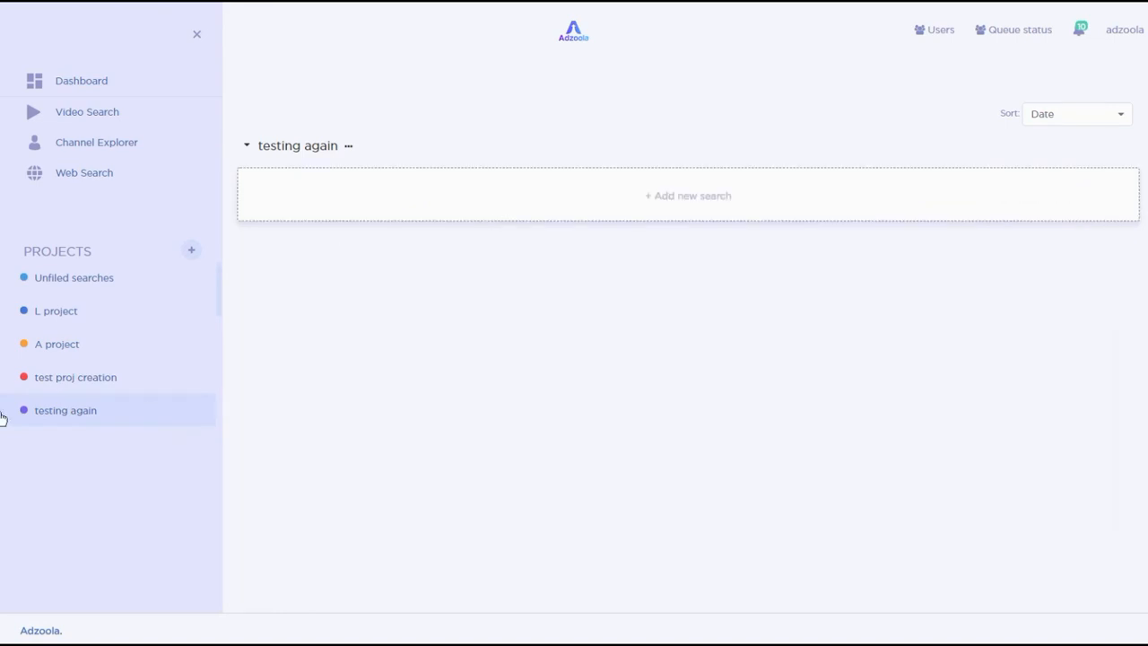
{"action": "left_click", "coordinate": [54, 350]}
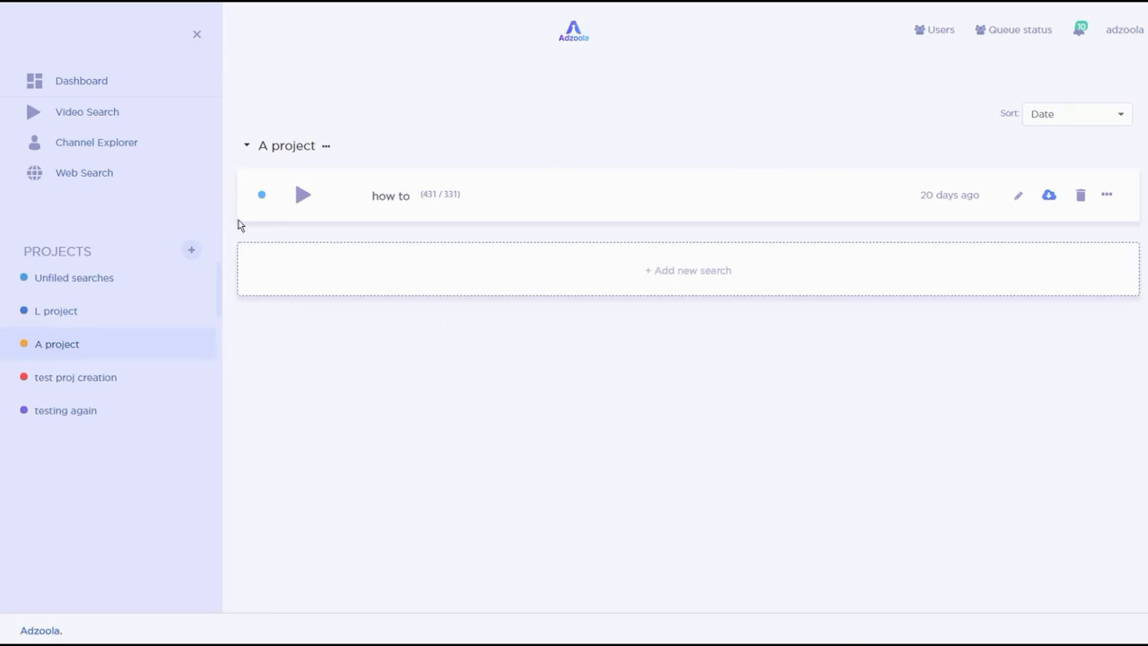
{"action": "left_click", "coordinate": [113, 176]}
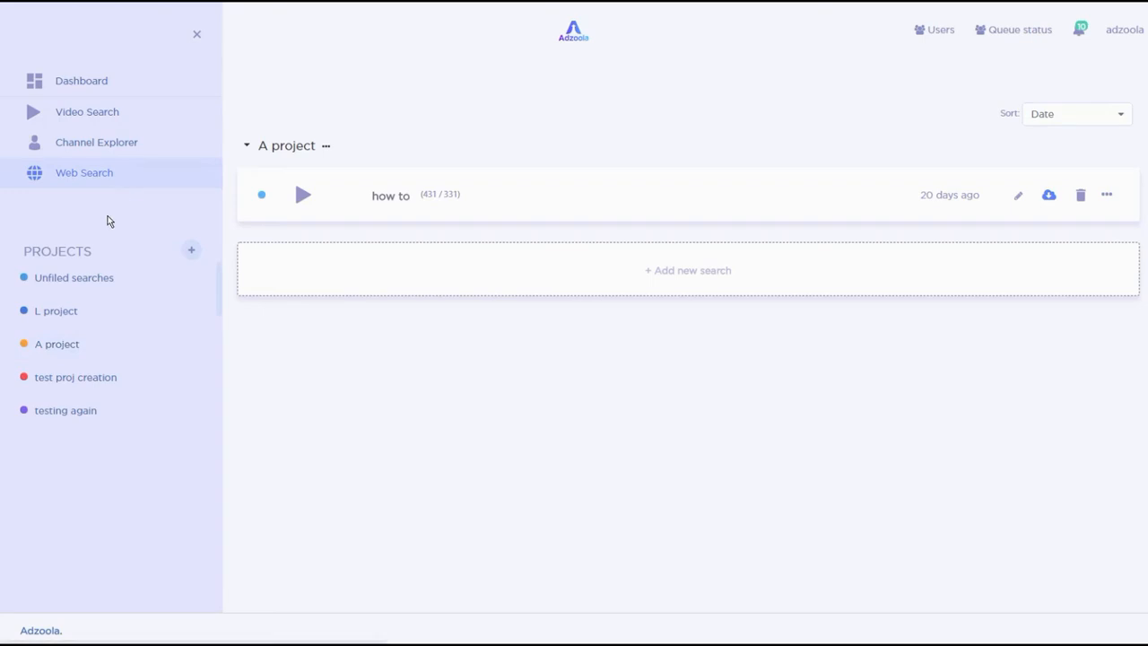
{"action": "left_click", "coordinate": [18, 30]}
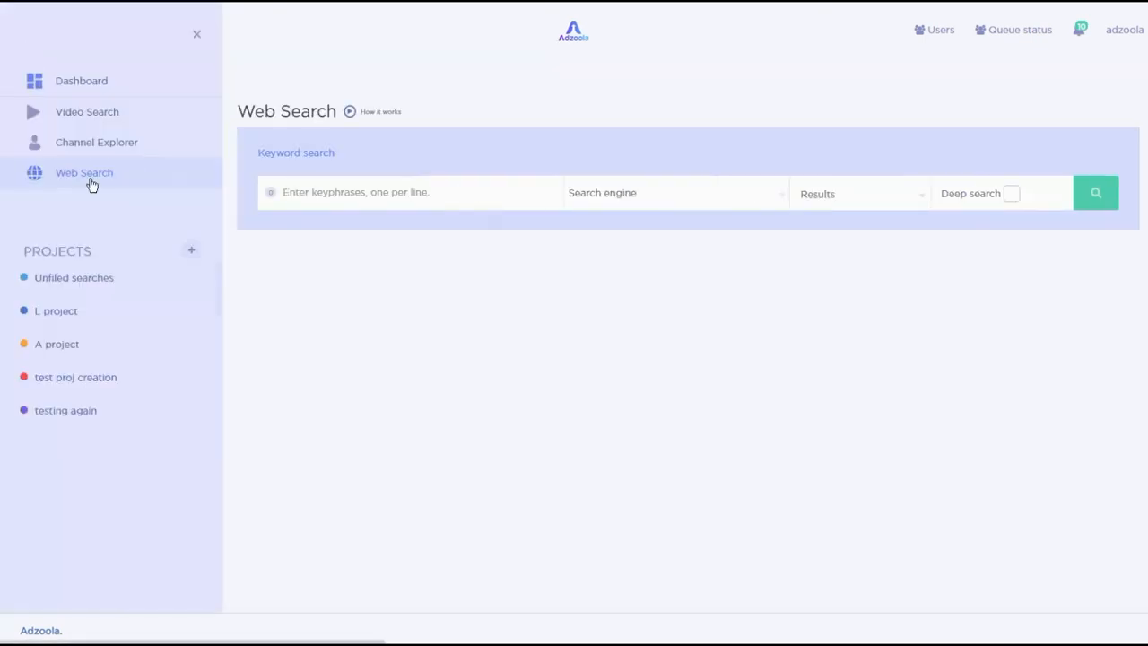
{"action": "left_click", "coordinate": [65, 348]}
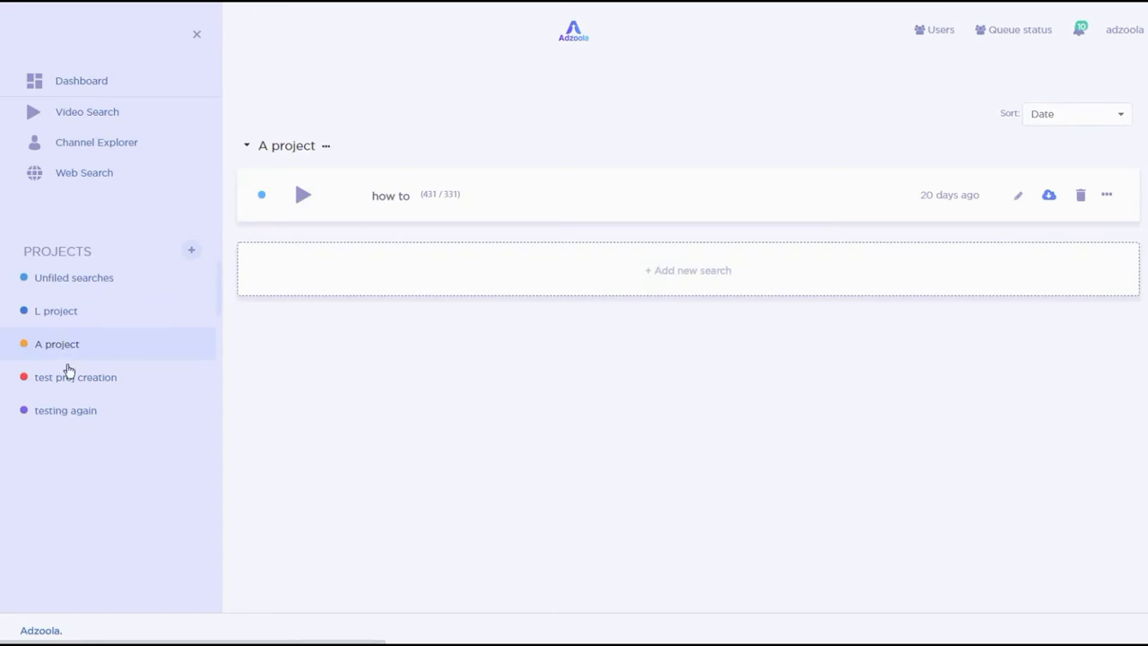
- Open the latest golf web search from Unfiled searches and scroll through its results
{"action": "left_click", "coordinate": [102, 282]}
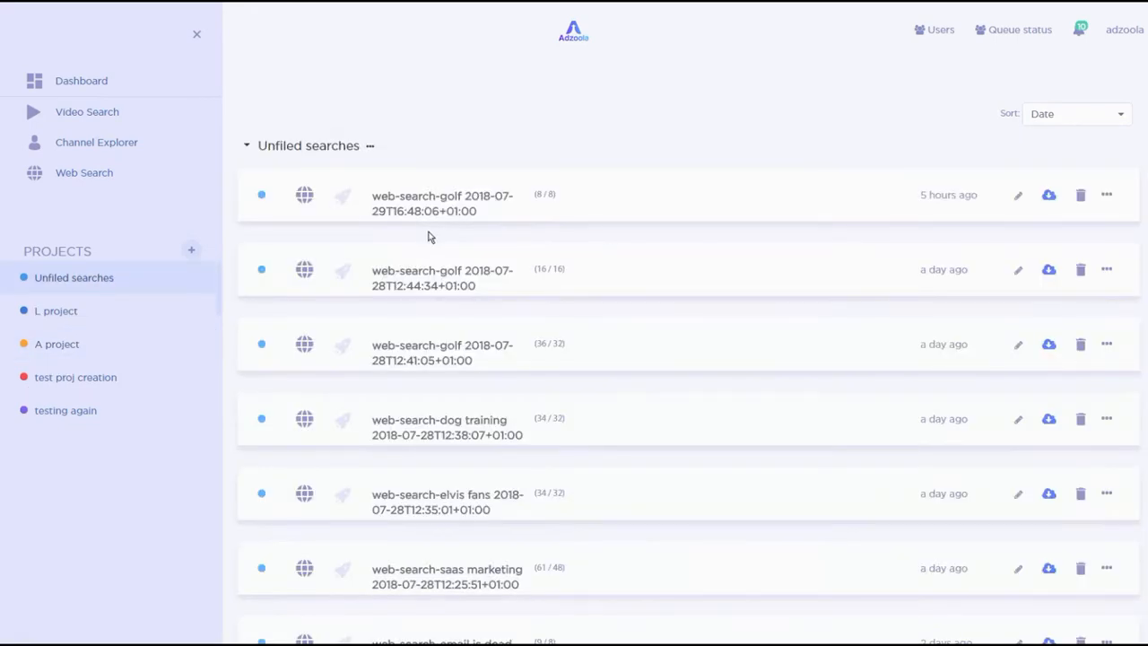
{"action": "left_click", "coordinate": [399, 201]}
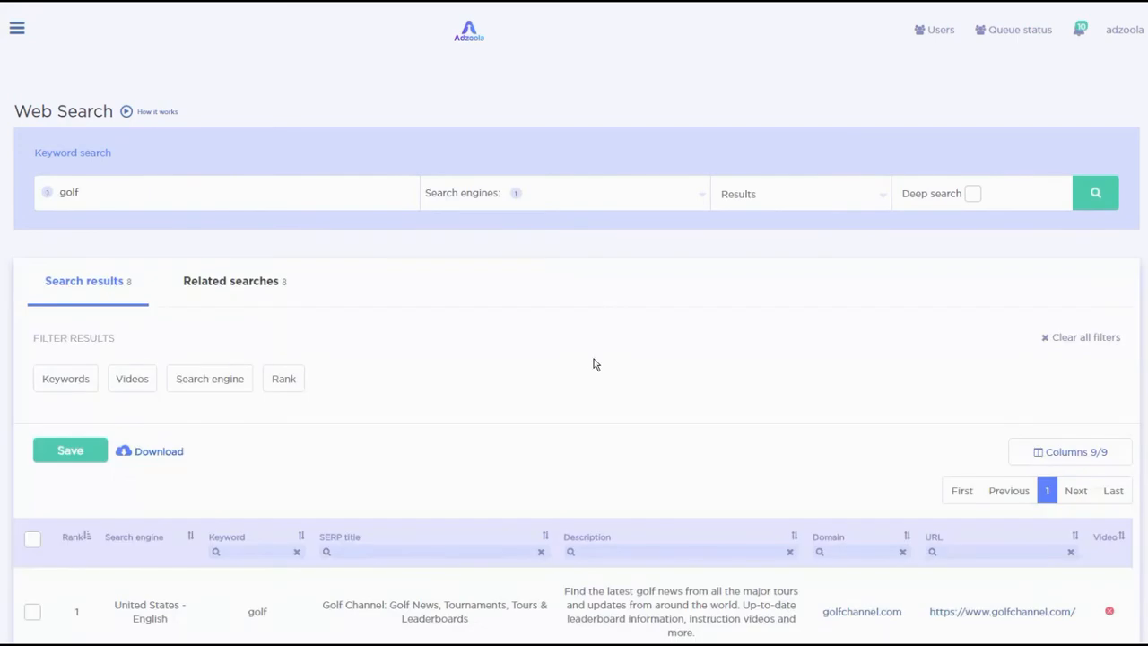
{"action": "scroll", "coordinate": [590, 358], "scroll_direction": "down", "scroll_amount": 1}
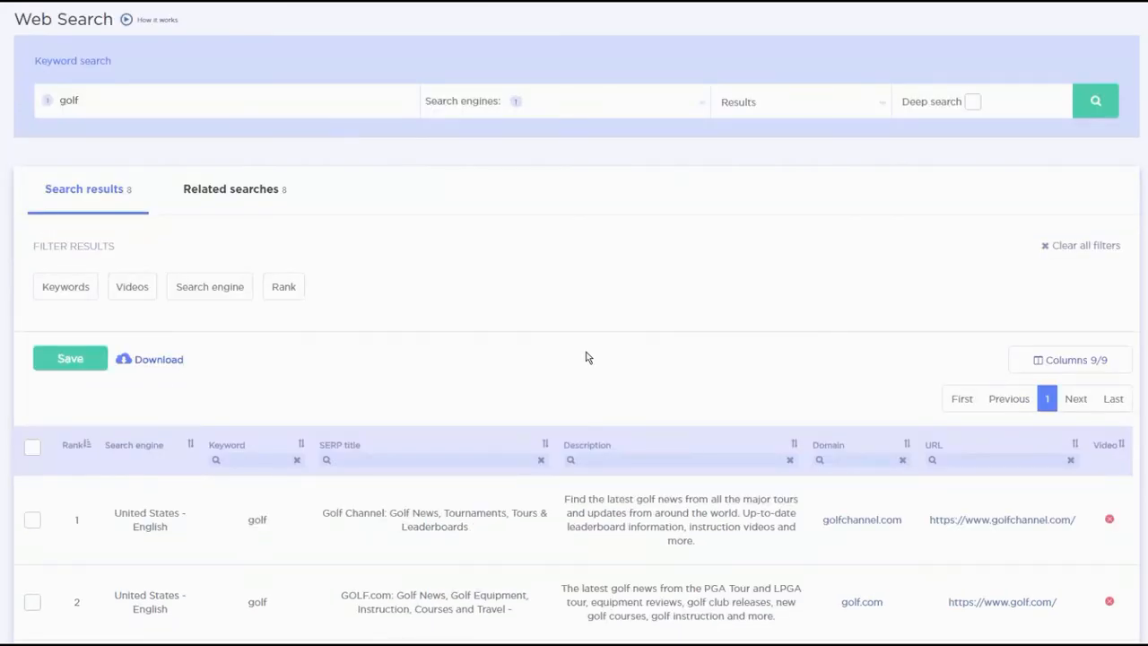
{"action": "scroll", "coordinate": [585, 357], "scroll_direction": "up", "scroll_amount": 1}
{"action": "scroll", "coordinate": [351, 308], "scroll_direction": "down", "scroll_amount": 1}
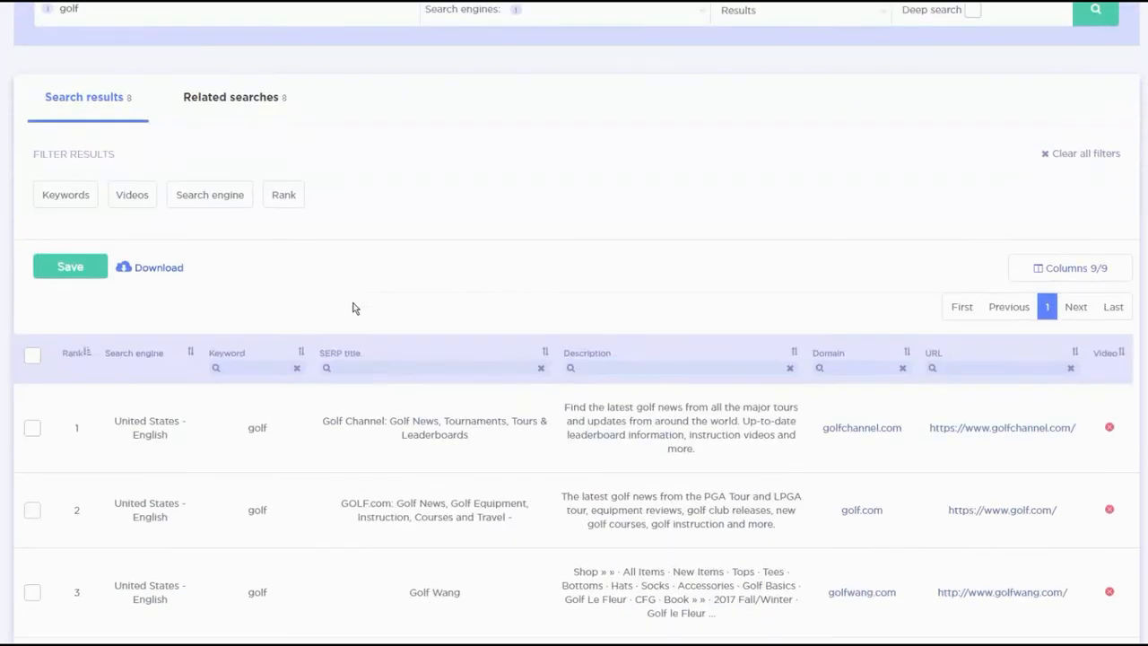
{"action": "scroll", "coordinate": [350, 302], "scroll_direction": "up", "scroll_amount": 1}
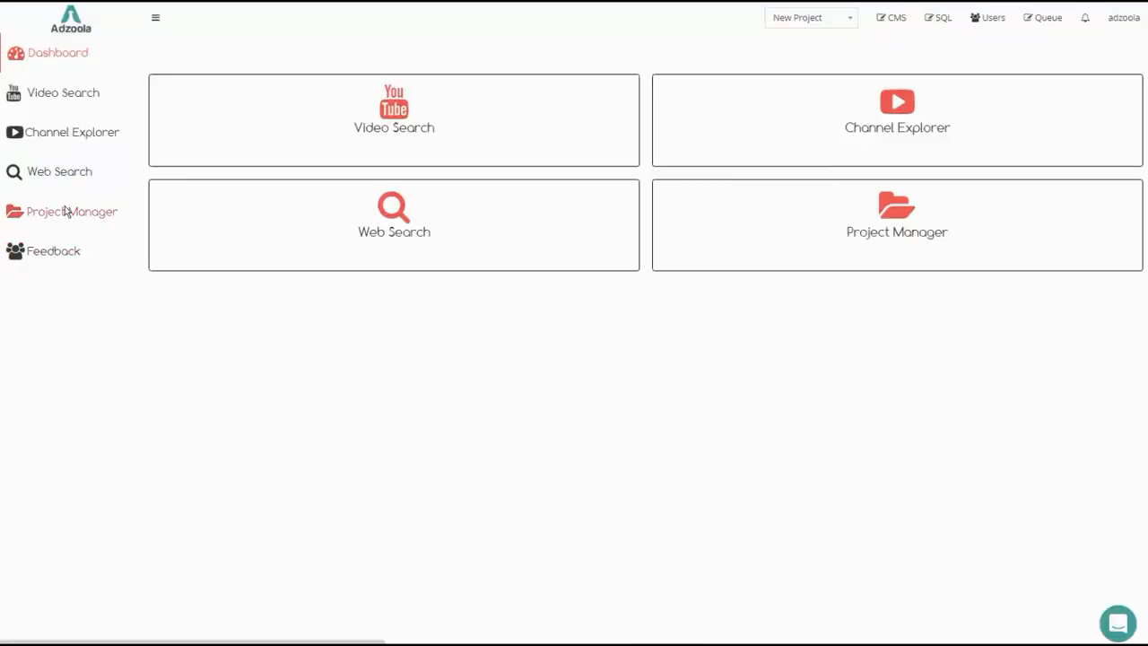
- Open Project Manager in the older interface and view the holiday package web search
{"action": "left_click", "coordinate": [79, 221]}
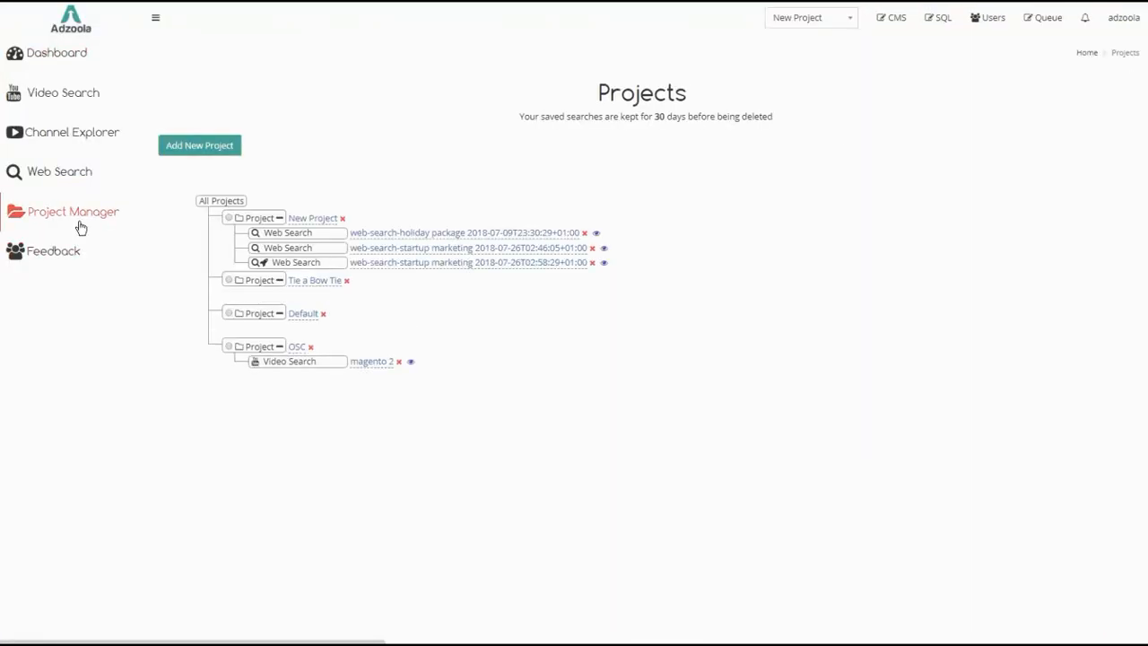
{"action": "left_click", "coordinate": [595, 234]}
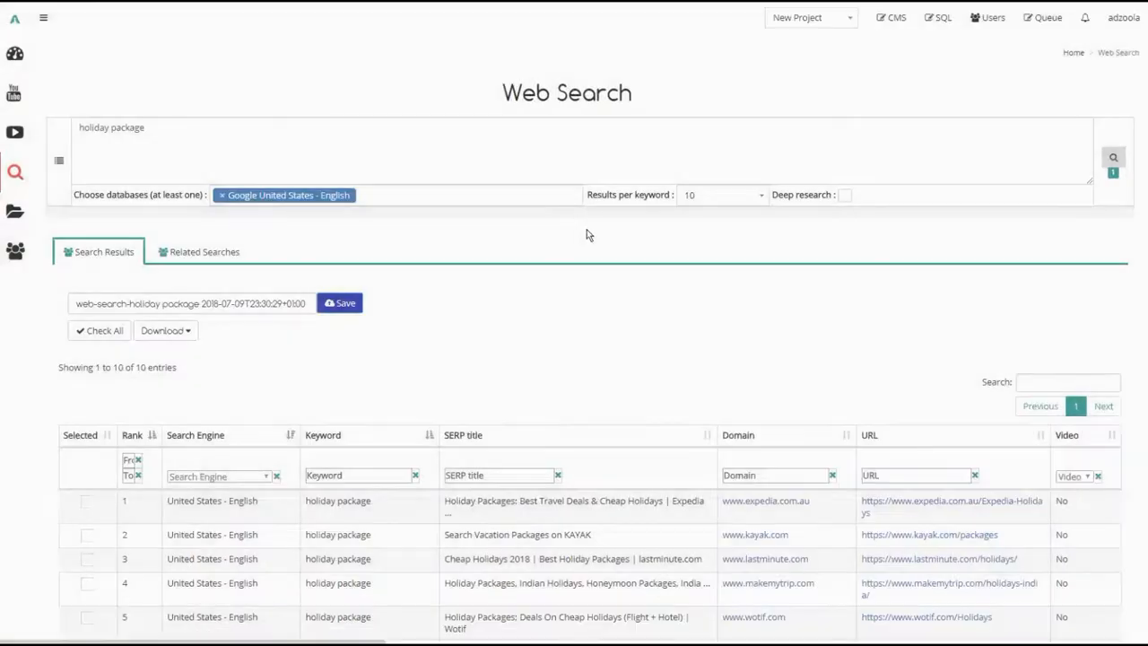
{"action": "scroll", "coordinate": [526, 277], "scroll_direction": "down", "scroll_amount": 2}
{"action": "scroll", "coordinate": [515, 263], "scroll_direction": "up", "scroll_amount": 2}
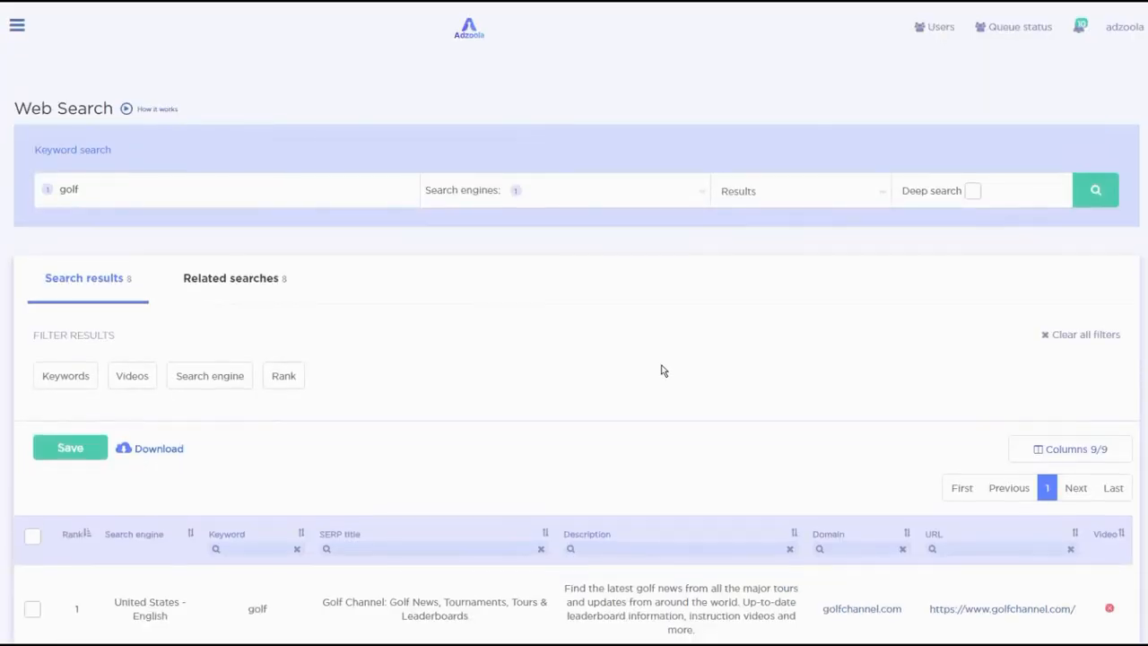
- Filter the golf search results by SERP title containing wang
{"action": "scroll", "coordinate": [659, 366], "scroll_direction": "down", "scroll_amount": 2}
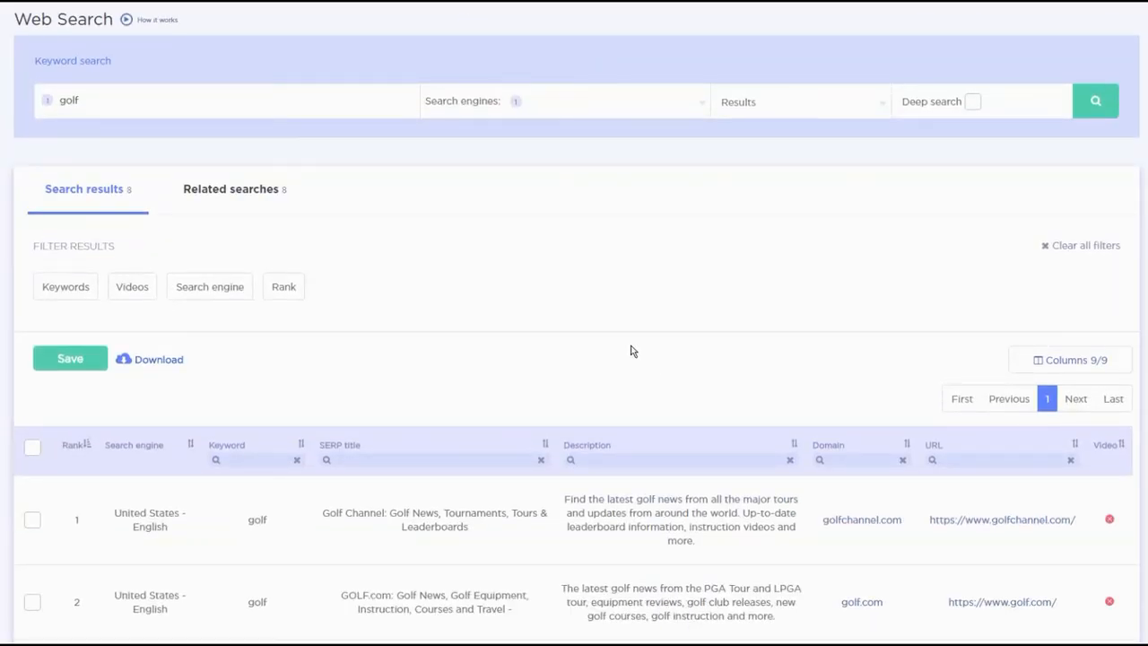
{"action": "scroll", "coordinate": [628, 350], "scroll_direction": "up", "scroll_amount": 2}
{"action": "scroll", "coordinate": [626, 350], "scroll_direction": "down", "scroll_amount": 3}
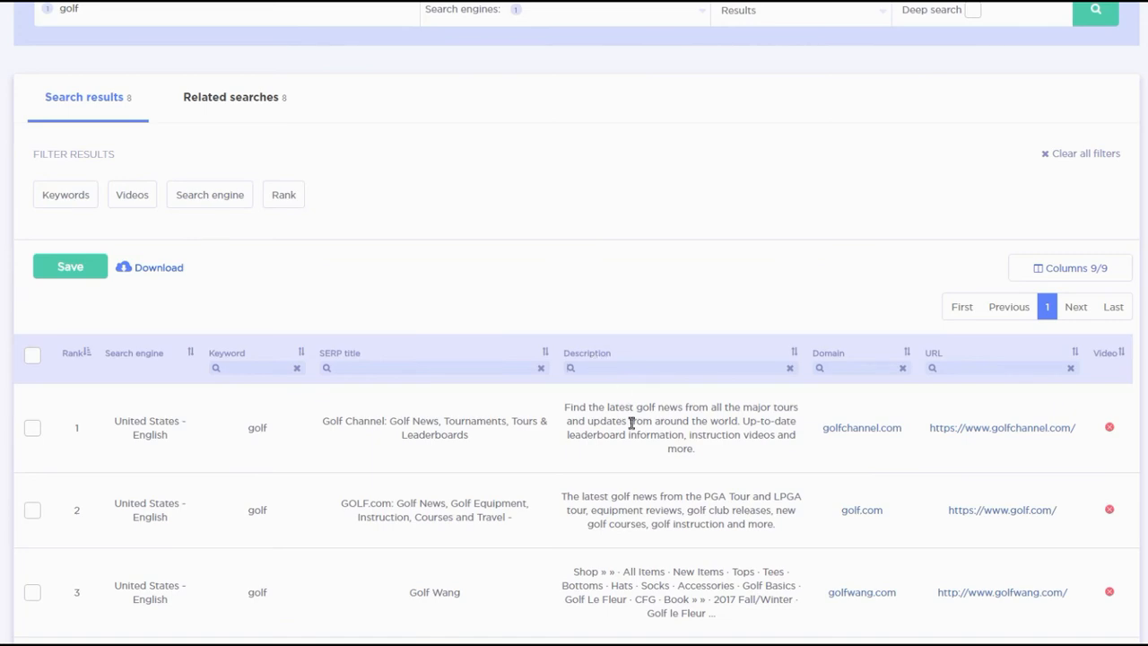
{"action": "scroll", "coordinate": [632, 439], "scroll_direction": "down", "scroll_amount": 4}
{"action": "scroll", "coordinate": [633, 457], "scroll_direction": "up", "scroll_amount": 1}
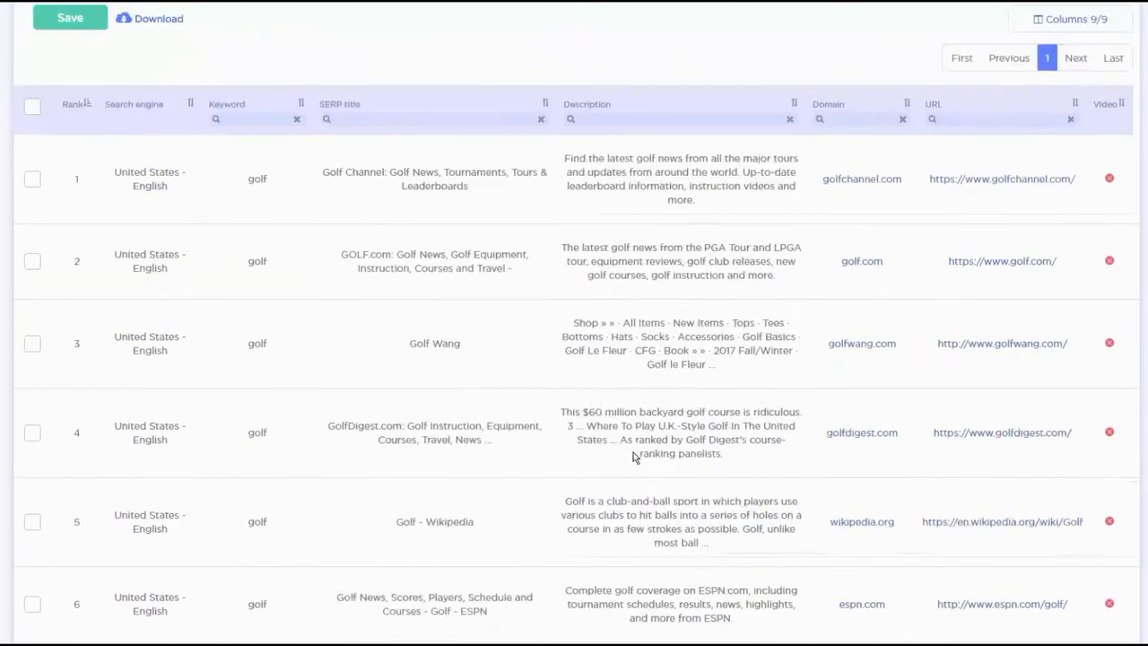
{"action": "scroll", "coordinate": [633, 456], "scroll_direction": "up", "scroll_amount": 4}
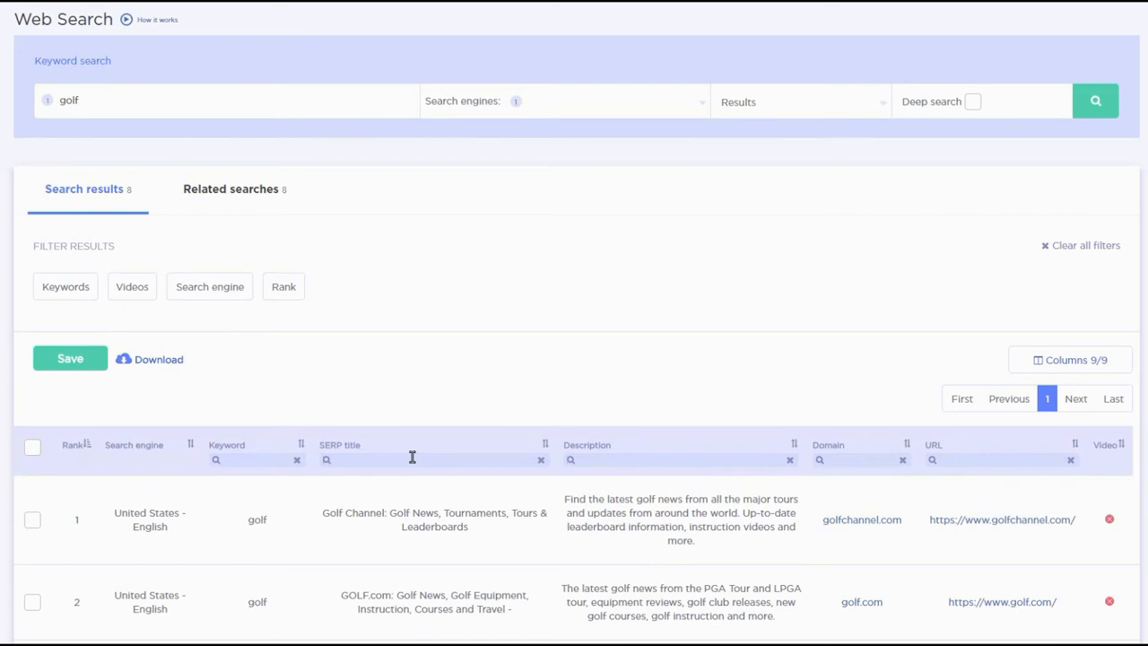
{"action": "scroll", "coordinate": [452, 494], "scroll_direction": "down", "scroll_amount": 1}
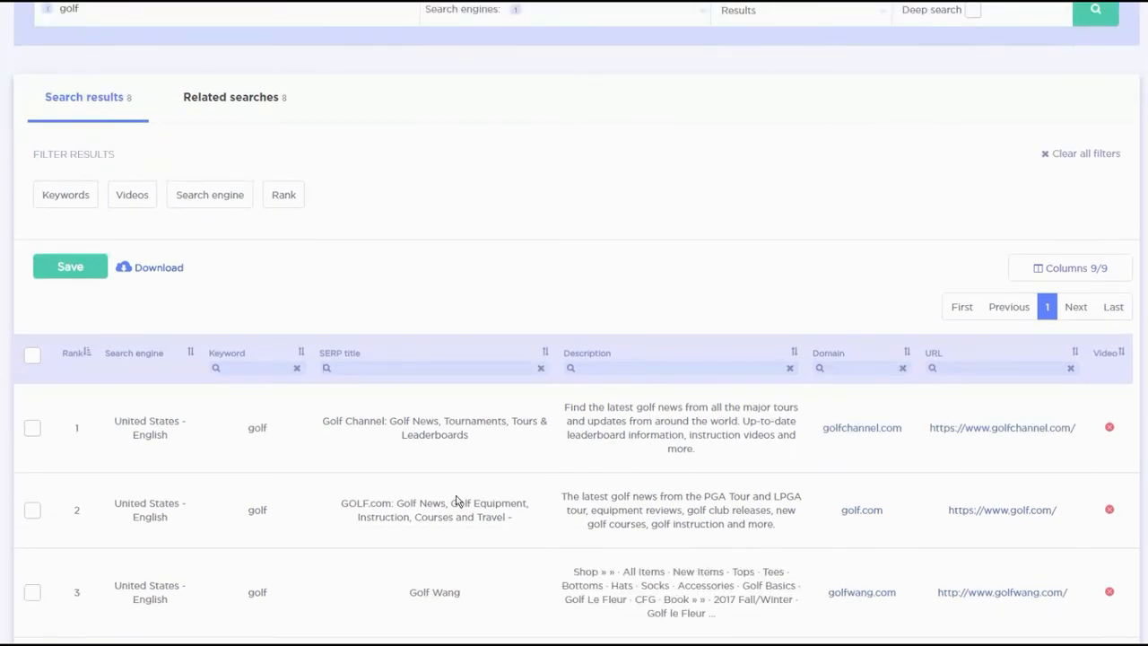
{"action": "left_click", "coordinate": [435, 365]}
{"action": "type", "text": "wang"}
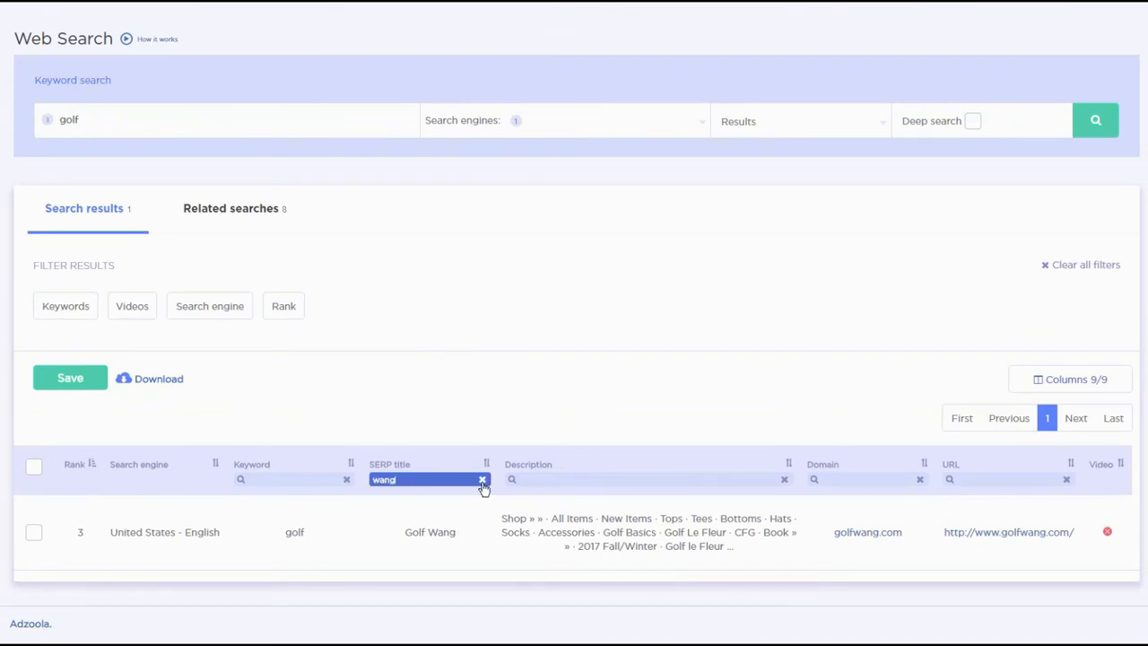
- Clear the wang filter from the SERP title column and open the Keywords filter options
{"action": "left_click", "coordinate": [481, 480]}
{"action": "scroll", "coordinate": [482, 484], "scroll_direction": "down", "scroll_amount": 1}
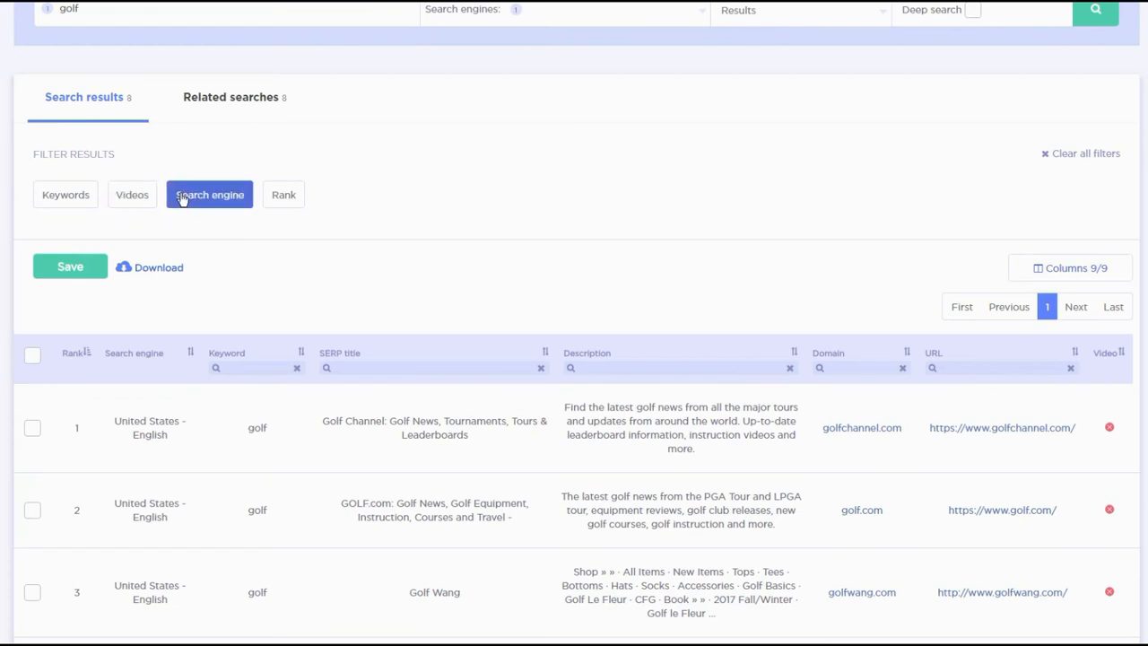
{"action": "left_click", "coordinate": [66, 199]}
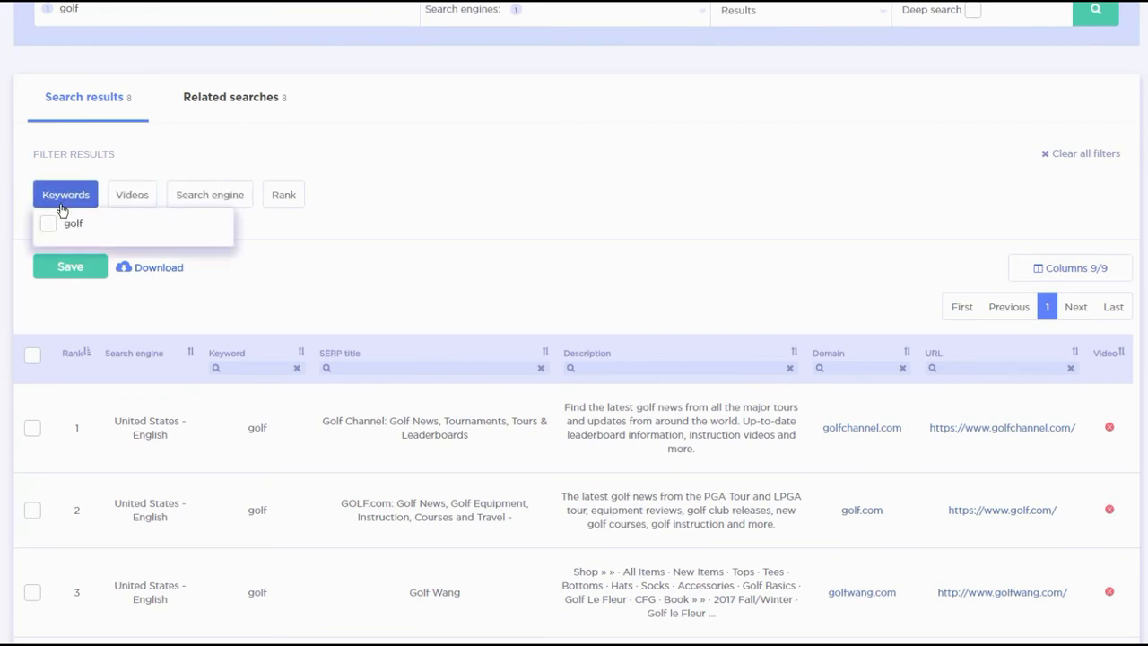
- Try a Rank filter with the minimum set to 2, then clear it
{"action": "left_click", "coordinate": [276, 197]}
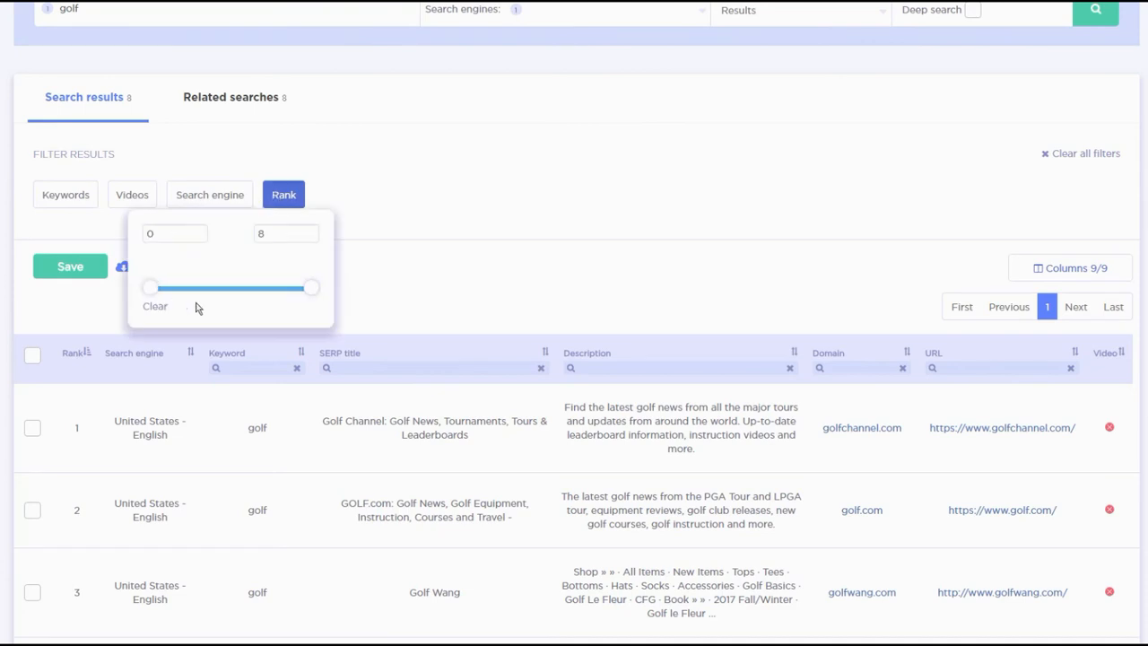
{"action": "left_click", "coordinate": [188, 233]}
{"action": "left_click_drag", "start_coordinate": [188, 232], "coordinate": [107, 233]}
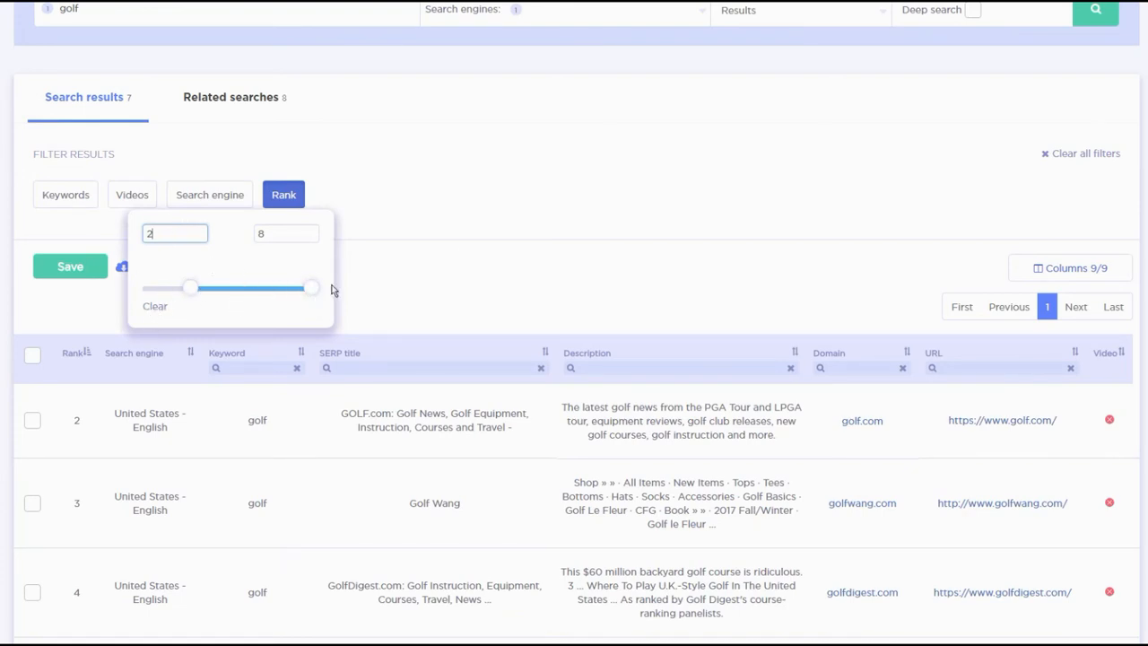
{"action": "left_click", "coordinate": [161, 308]}
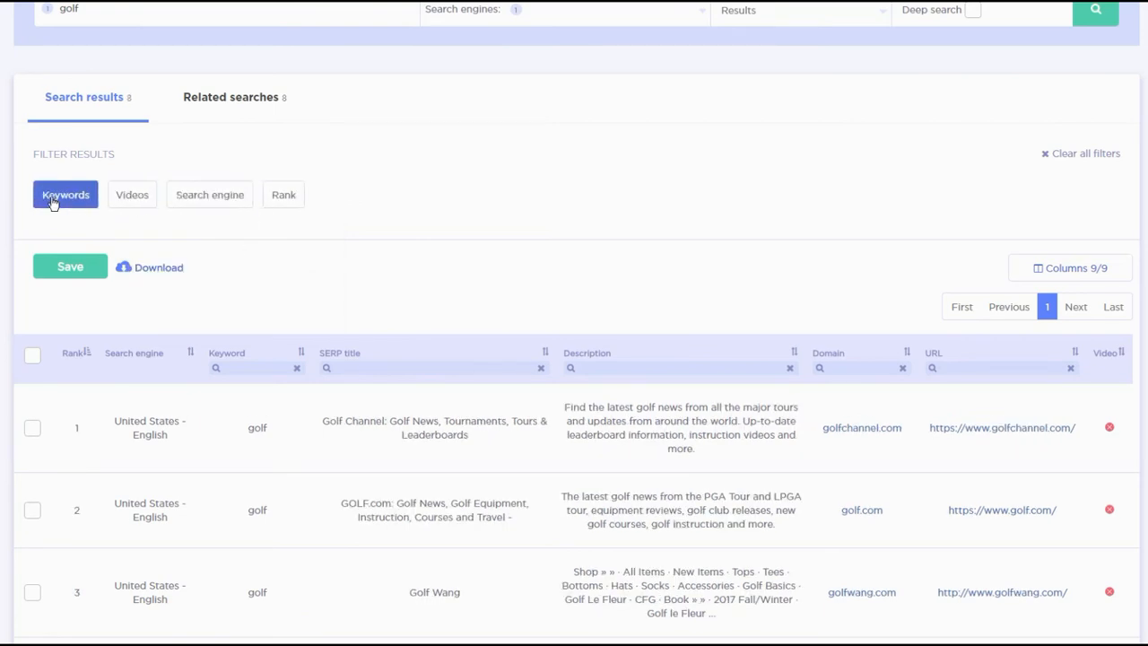
{"action": "left_click", "coordinate": [122, 204]}
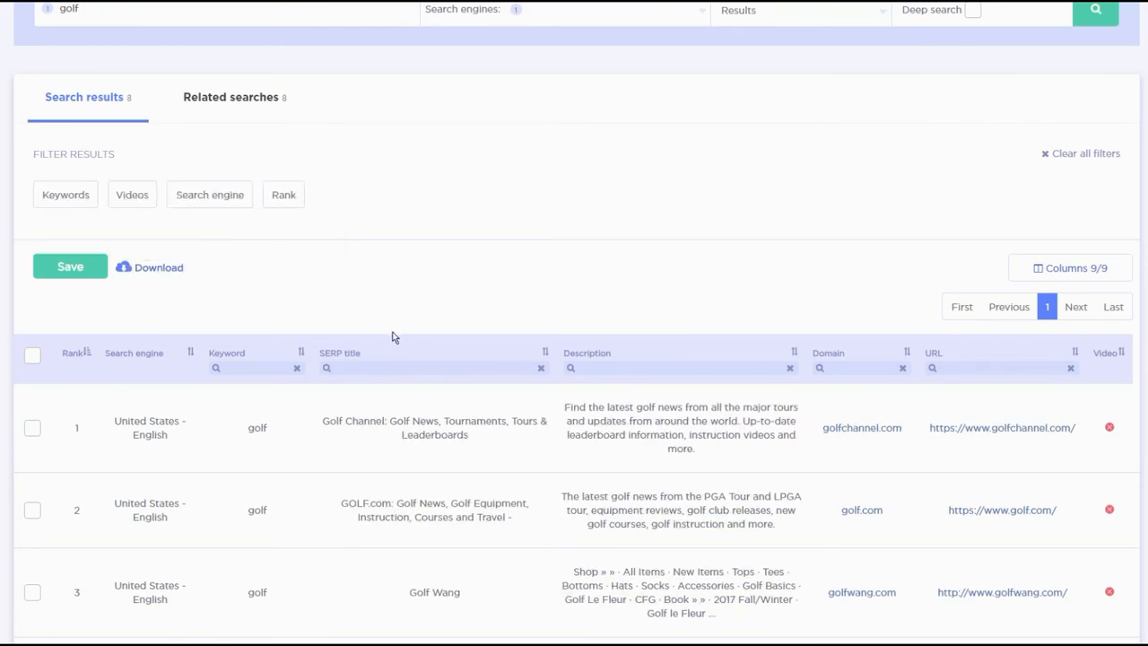
{"action": "scroll", "coordinate": [392, 335], "scroll_direction": "up", "scroll_amount": 3}
{"action": "scroll", "coordinate": [1007, 441], "scroll_direction": "down", "scroll_amount": 2}
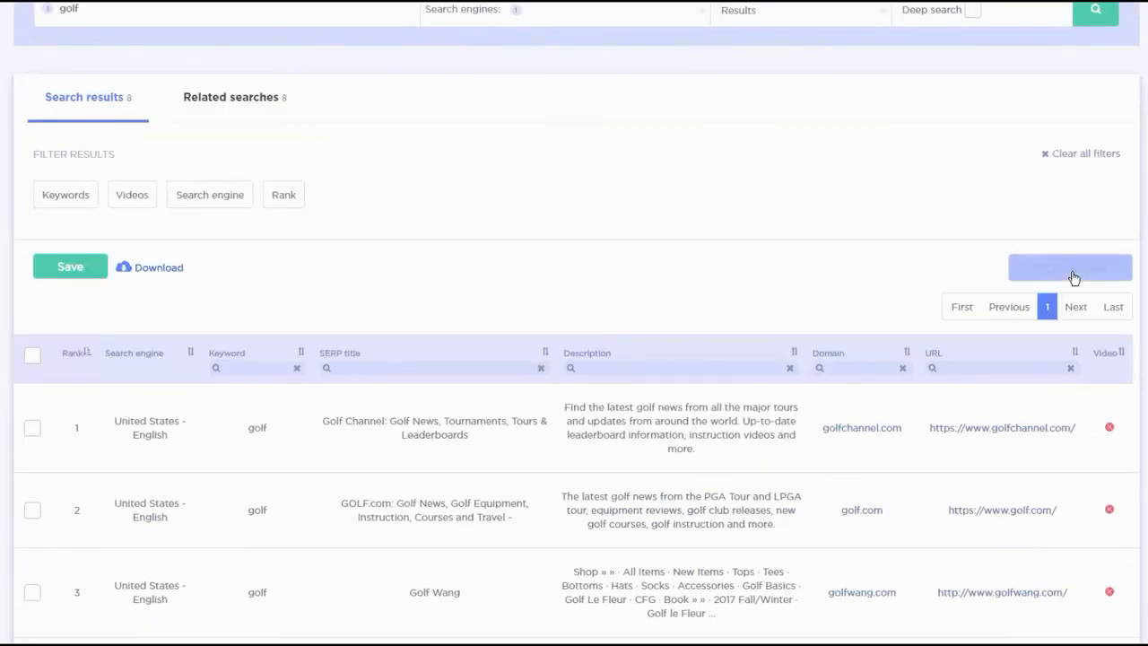
- Hide the Video, Keyword and Search engine columns from the results table
{"action": "left_click", "coordinate": [1075, 269]}
{"action": "left_click", "coordinate": [1074, 275]}
{"action": "left_click", "coordinate": [1035, 267]}
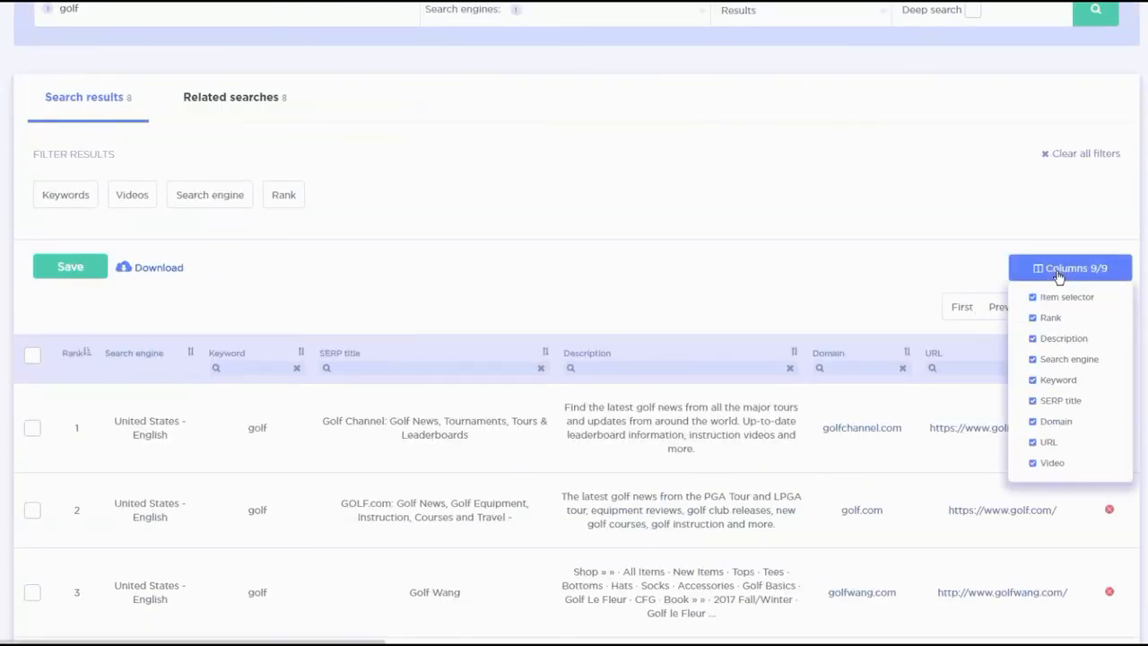
{"action": "left_click", "coordinate": [1033, 464]}
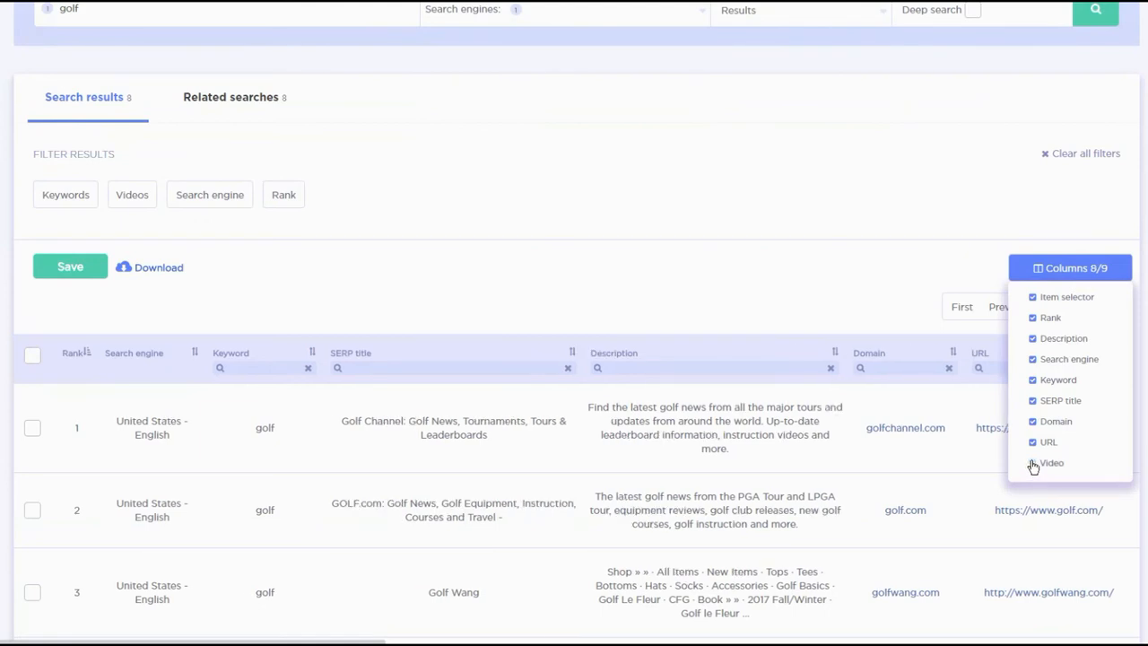
{"action": "left_click", "coordinate": [1032, 380]}
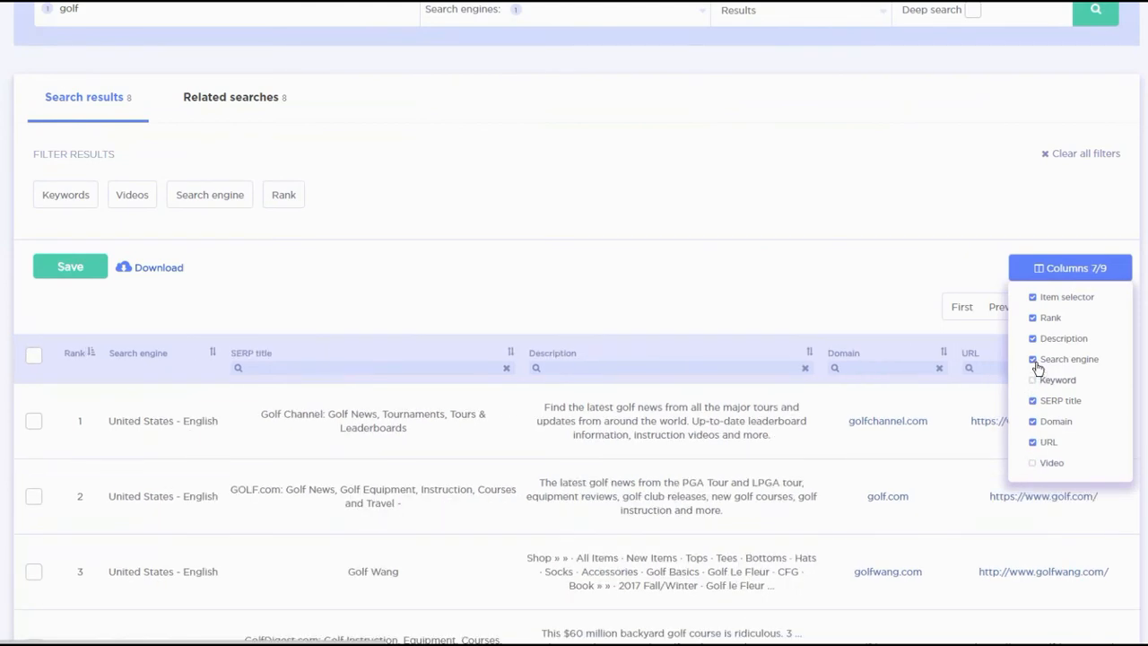
{"action": "left_click", "coordinate": [1034, 361]}
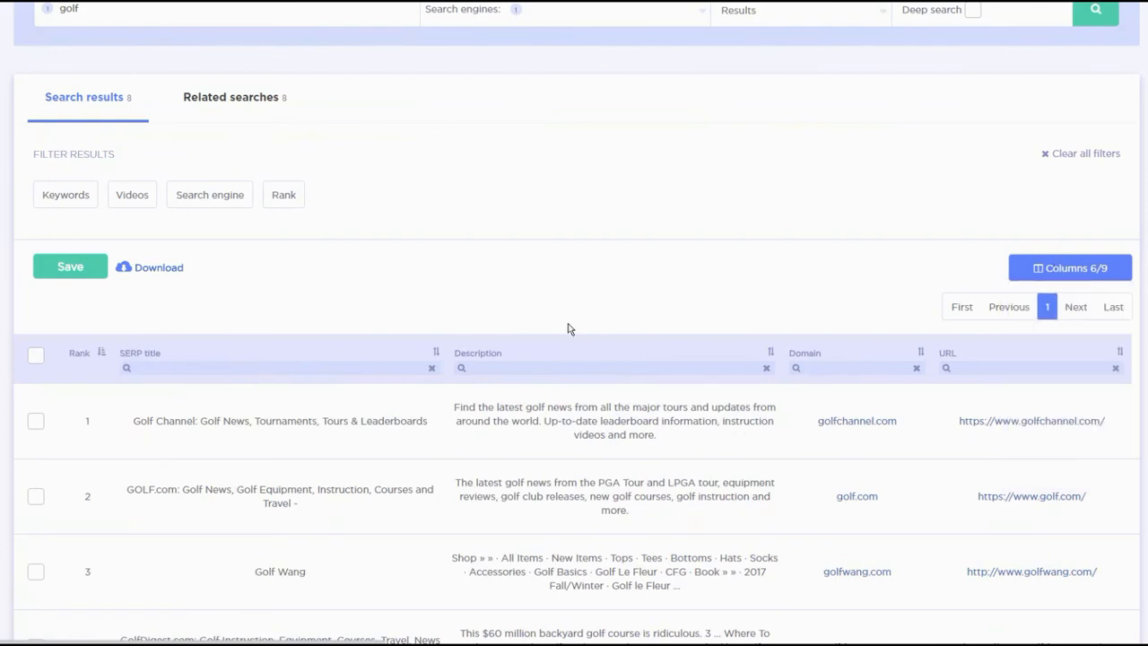
- Show the Video, Search engine and Keyword columns again
{"action": "left_click", "coordinate": [1062, 272]}
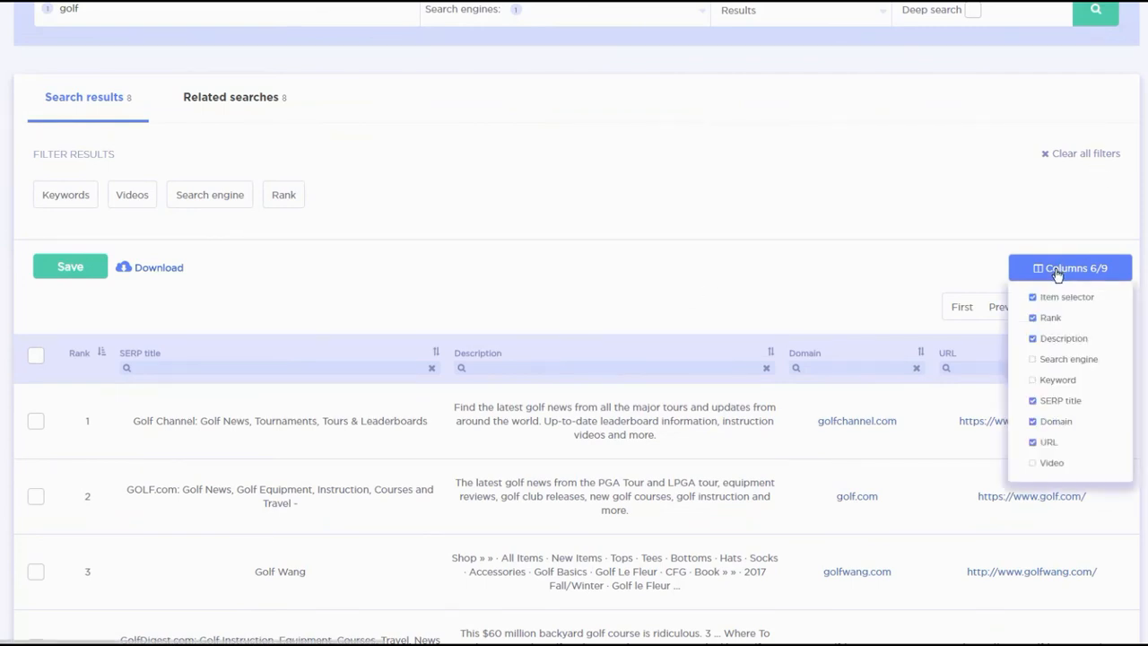
{"action": "left_click", "coordinate": [1040, 463]}
{"action": "left_click", "coordinate": [1032, 359]}
{"action": "left_click", "coordinate": [1033, 379]}
{"action": "left_click", "coordinate": [756, 311]}
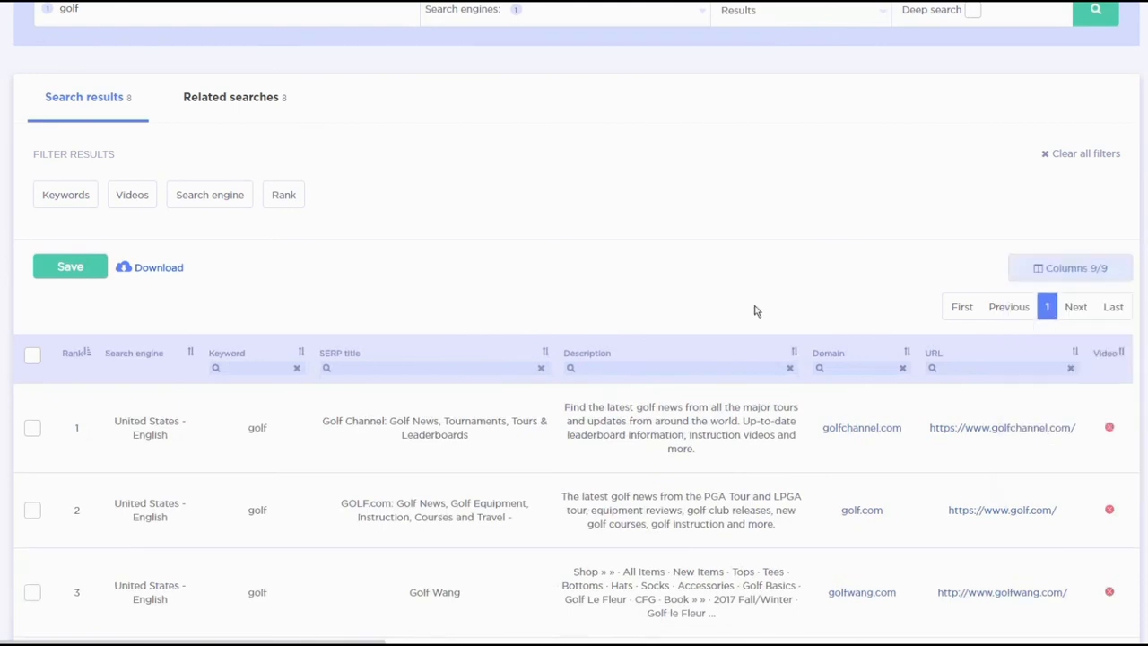
- Open a fresh Web Search and enter the keyword golf equipment
{"action": "scroll", "coordinate": [525, 293], "scroll_direction": "up", "scroll_amount": 3}
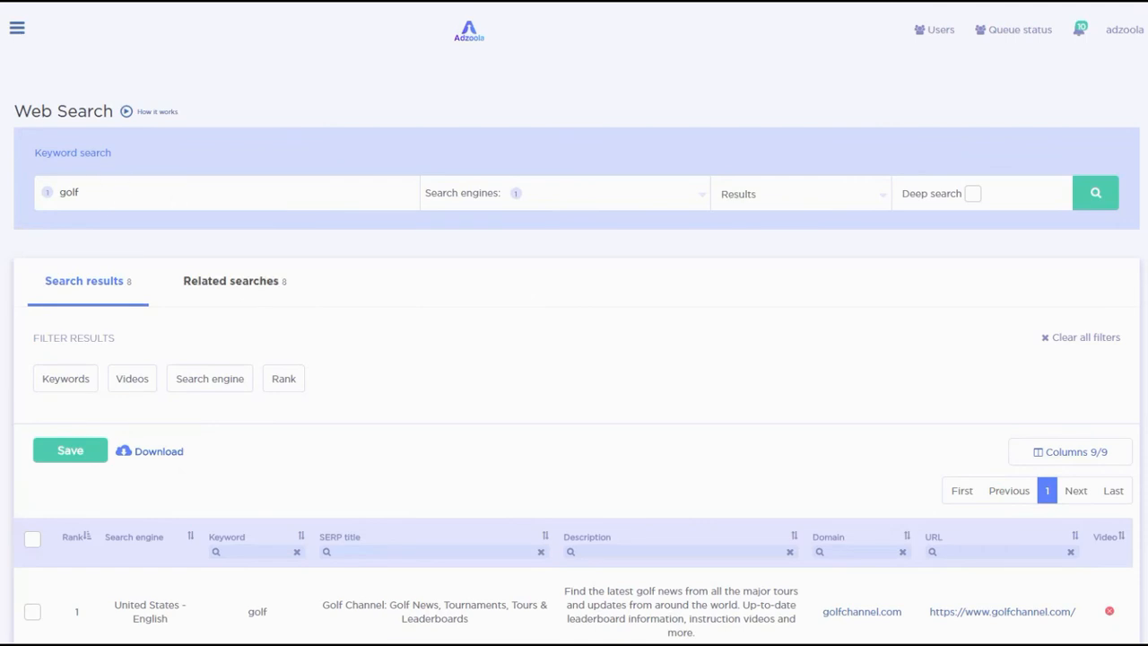
{"action": "left_click", "coordinate": [17, 28]}
{"action": "left_click", "coordinate": [79, 170]}
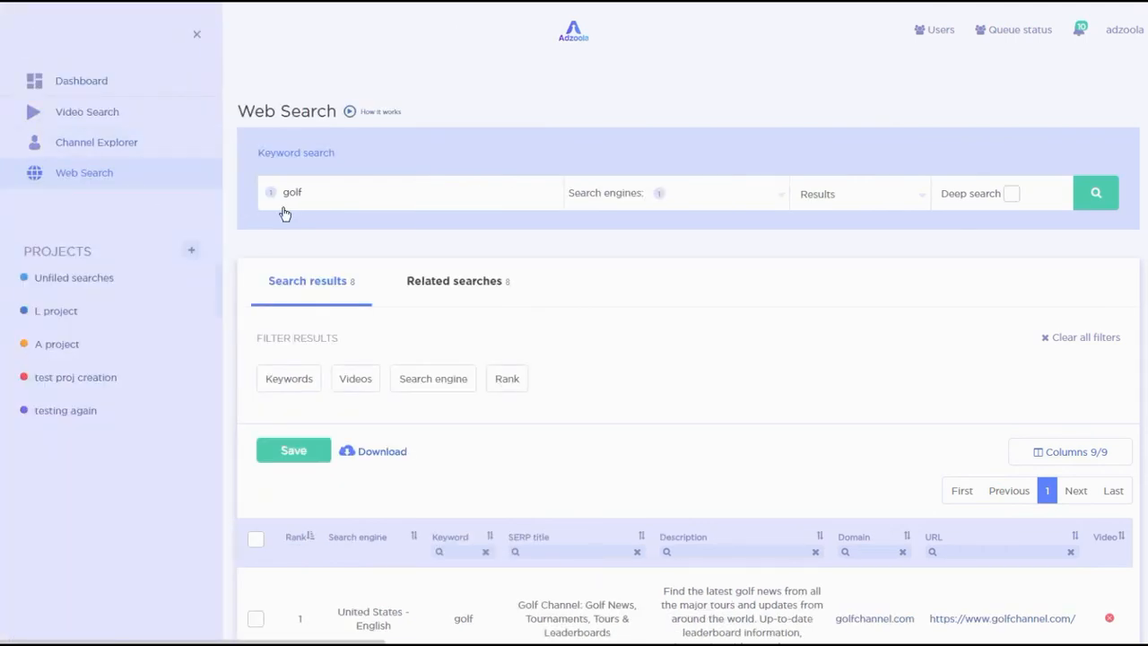
{"action": "left_click", "coordinate": [239, 196]}
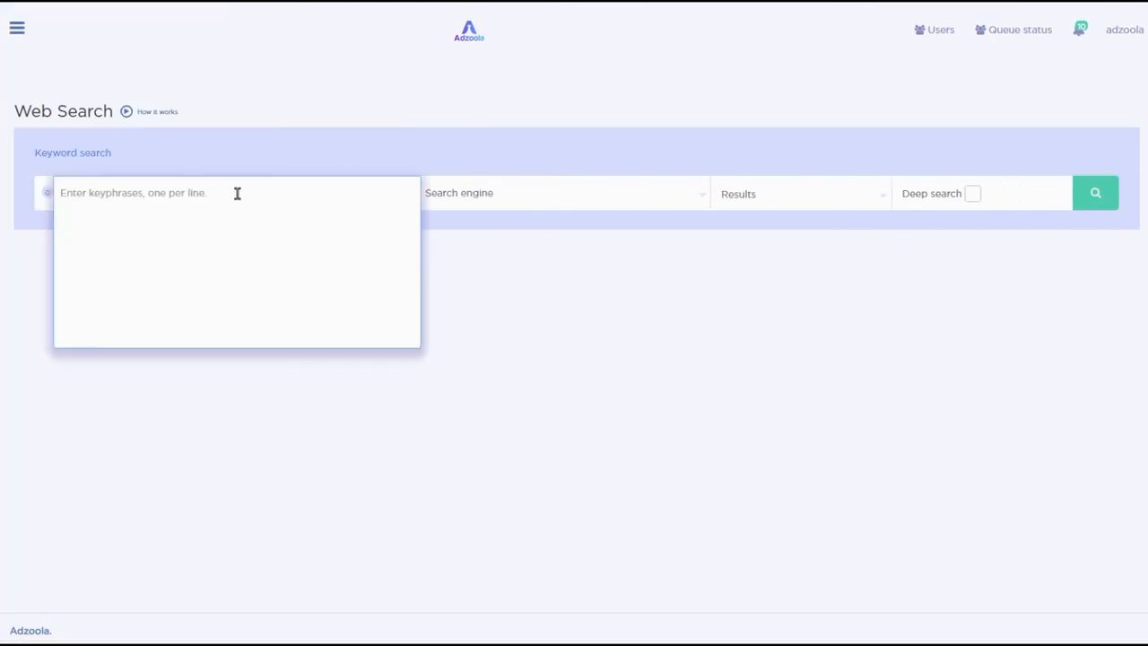
{"action": "type", "text": "go"}
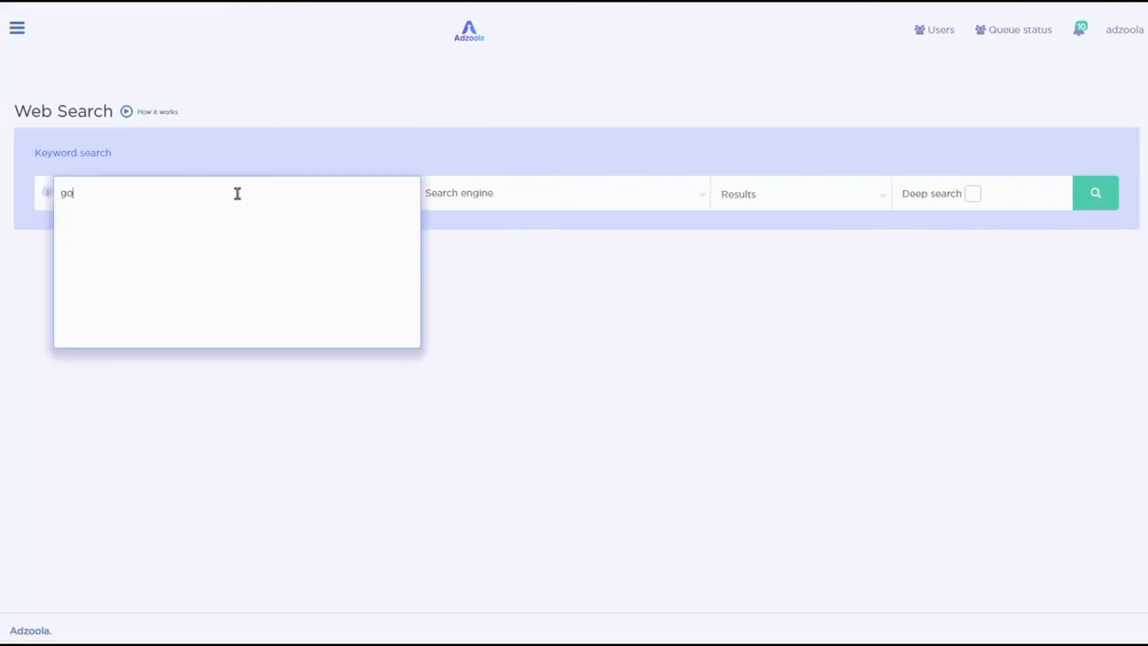
{"action": "type", "text": "lf equipment"}
{"action": "left_click", "coordinate": [662, 206]}
{"action": "left_click", "coordinate": [404, 320]}
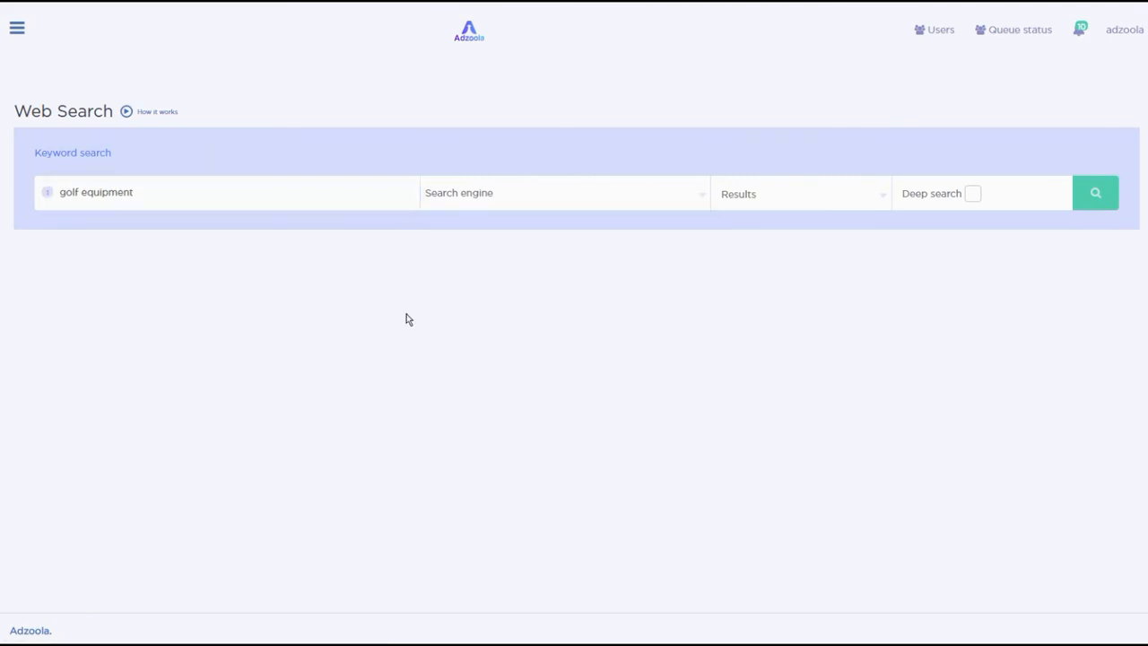
- Select United Kingdom - English as the search engine
{"action": "left_click", "coordinate": [520, 207]}
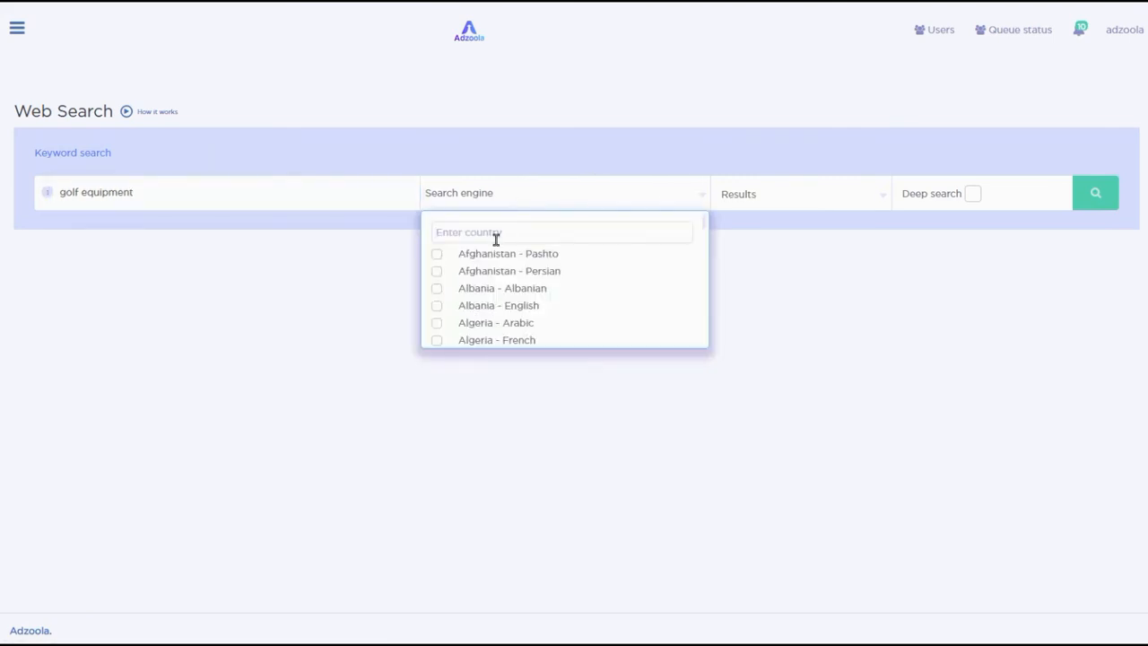
{"action": "type", "text": "united"}
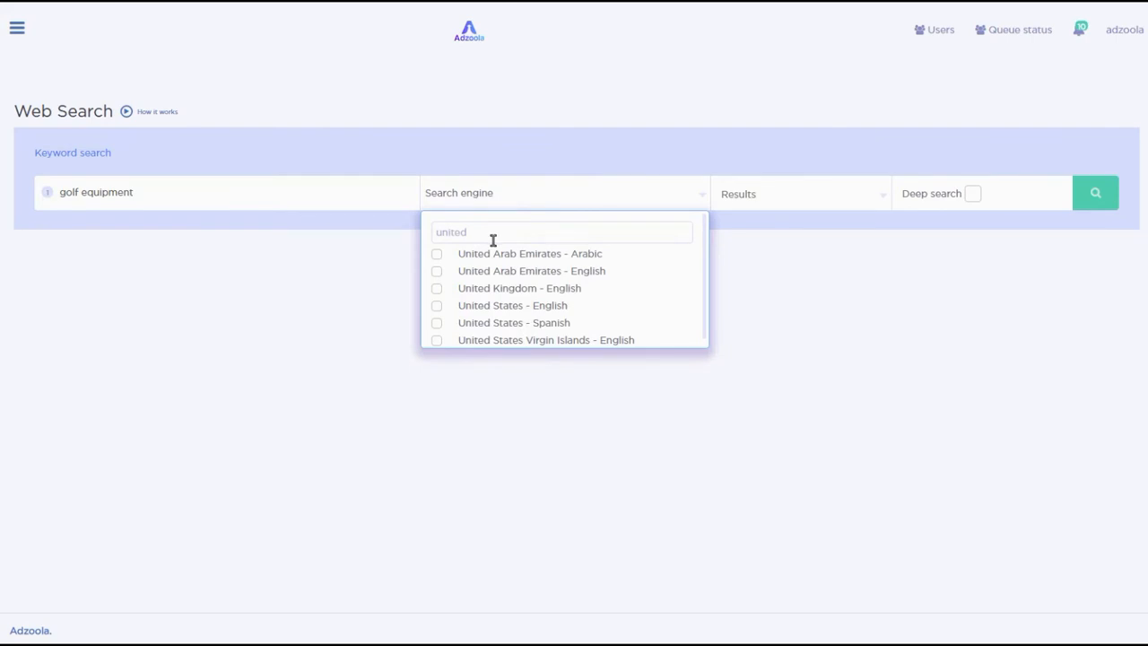
{"action": "left_click", "coordinate": [437, 291]}
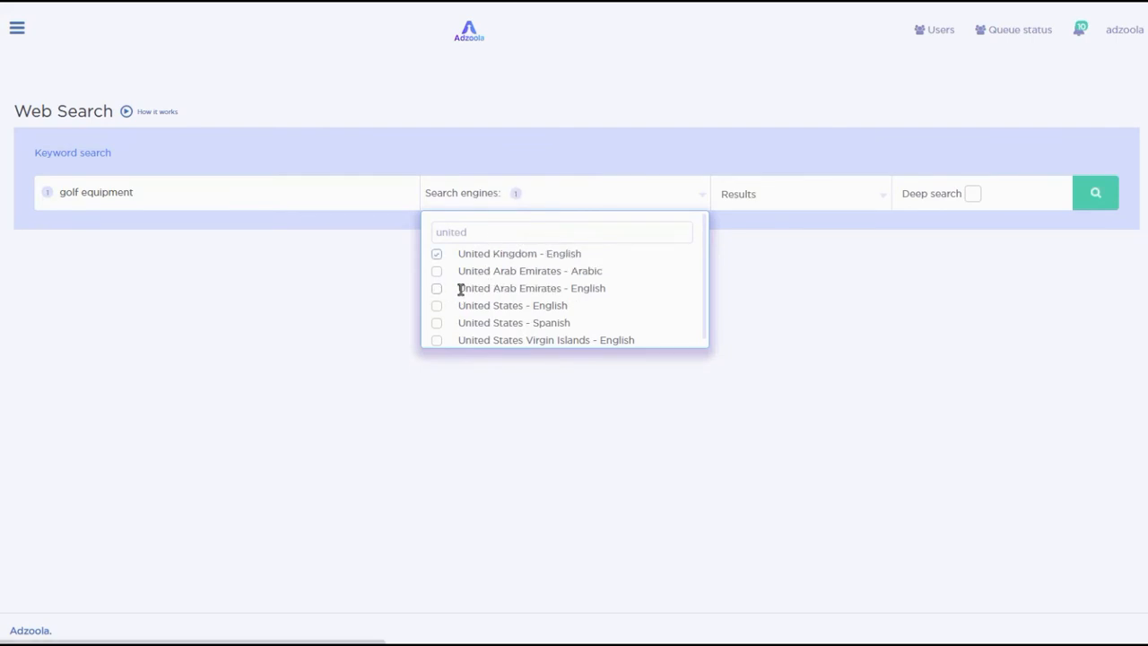
{"action": "left_click", "coordinate": [781, 254]}
- Set the results count to 10 and run the golf equipment web search without deep search
{"action": "left_click", "coordinate": [807, 194]}
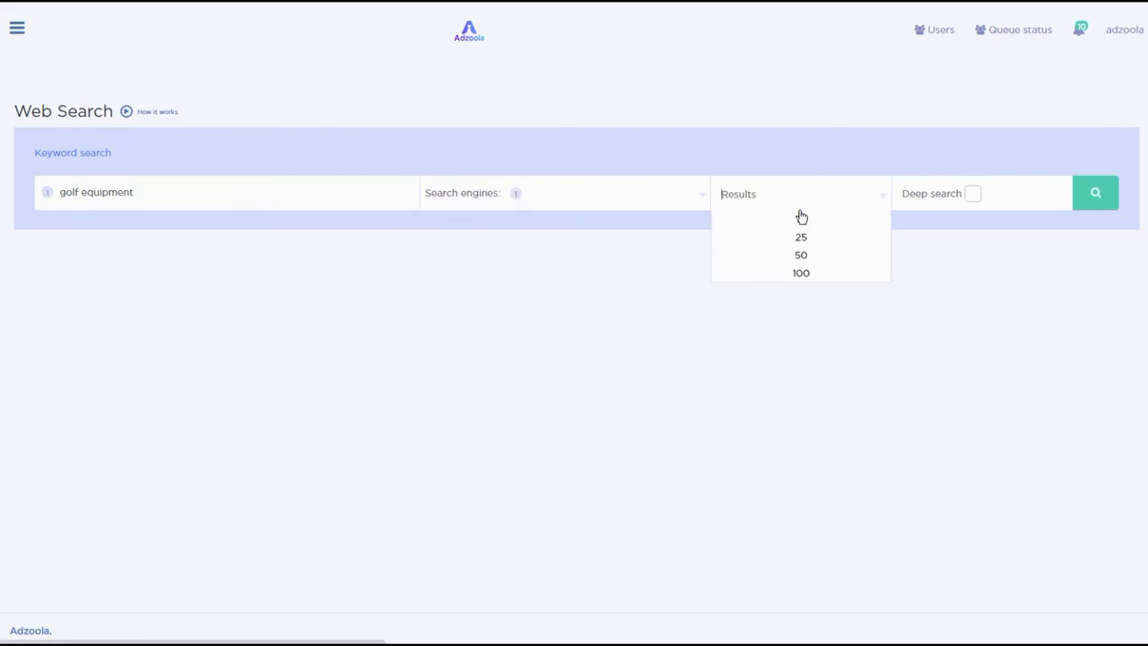
{"action": "left_click", "coordinate": [799, 215]}
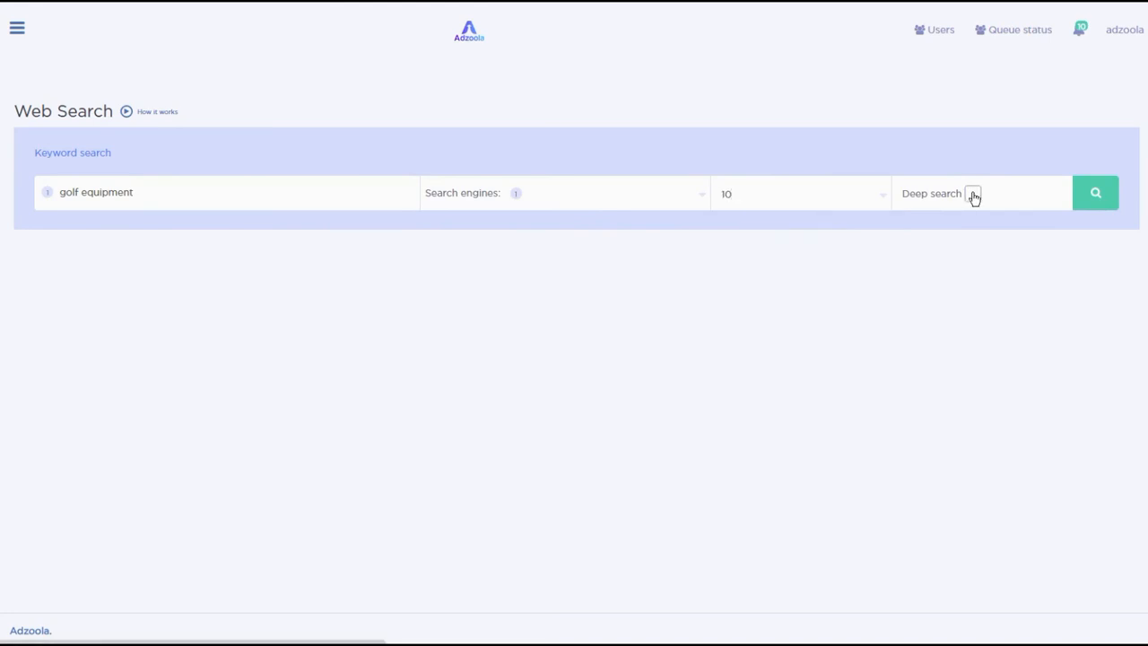
{"action": "left_click", "coordinate": [973, 194]}
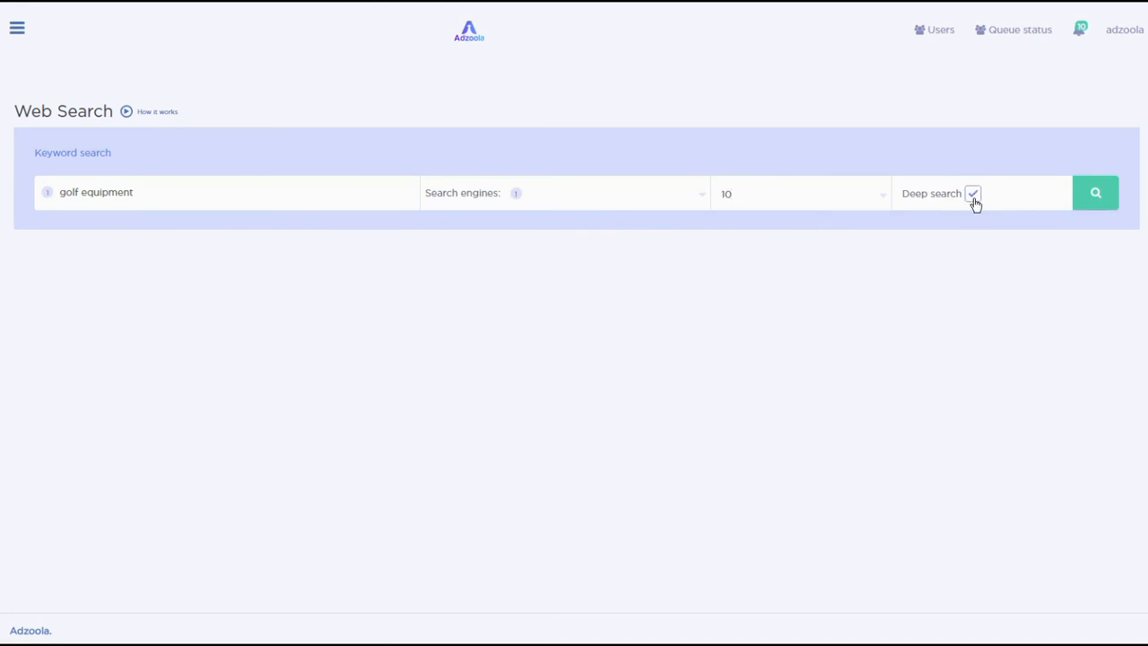
{"action": "left_click", "coordinate": [973, 195]}
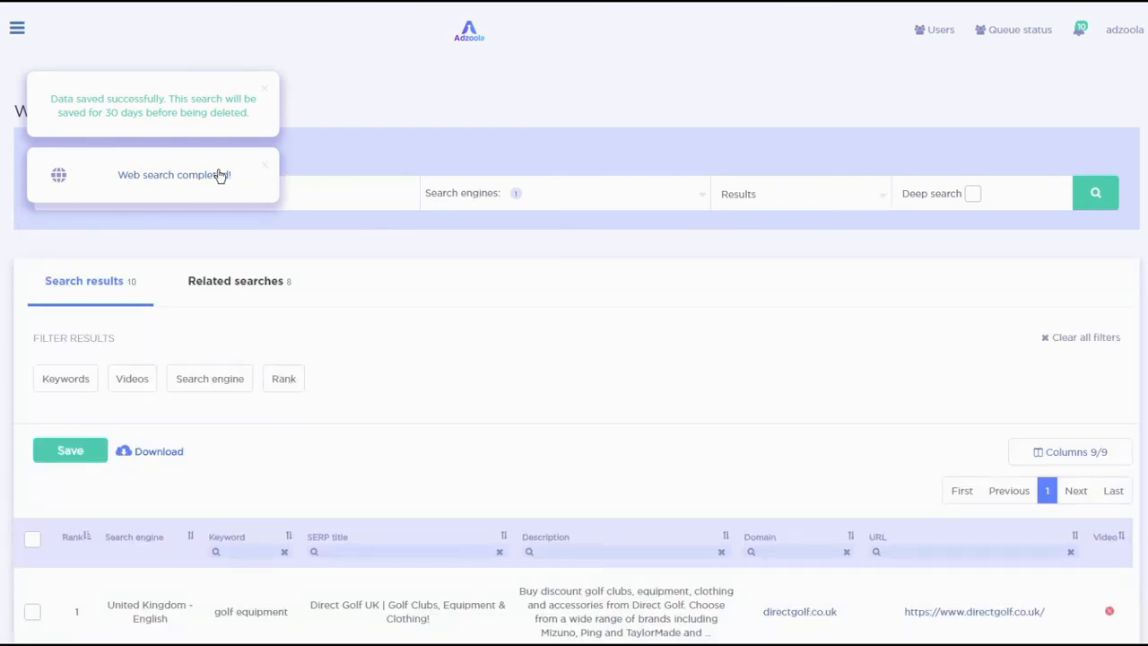
- Run a Video Search for the keyword golf equipment reviews
{"action": "left_click", "coordinate": [265, 170]}
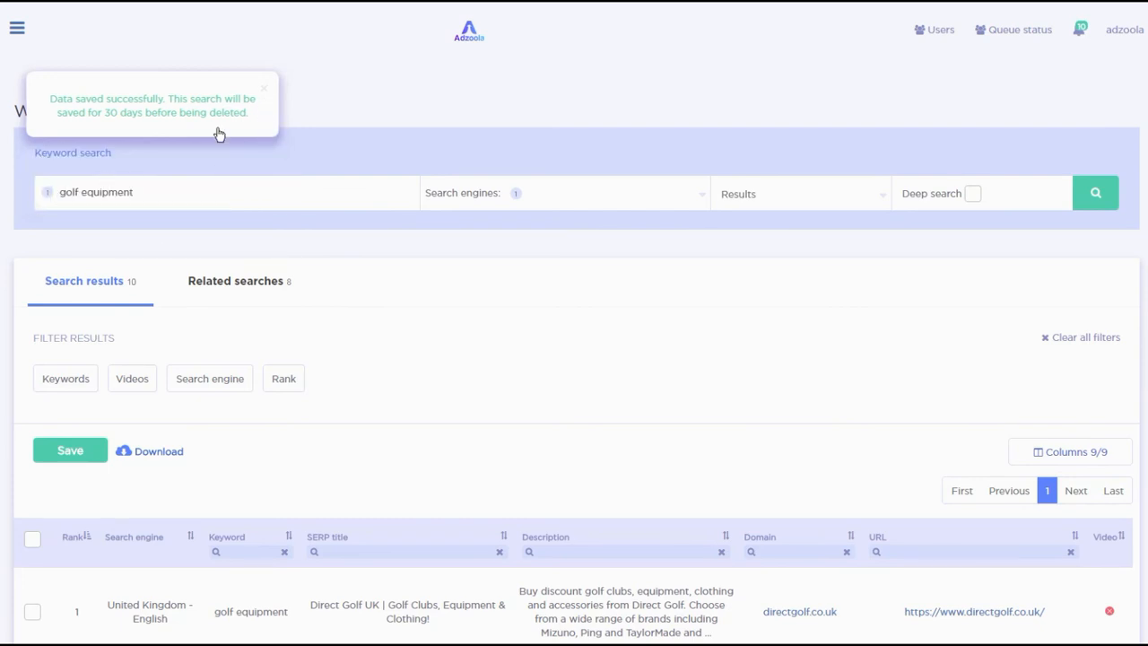
{"action": "left_click", "coordinate": [265, 91]}
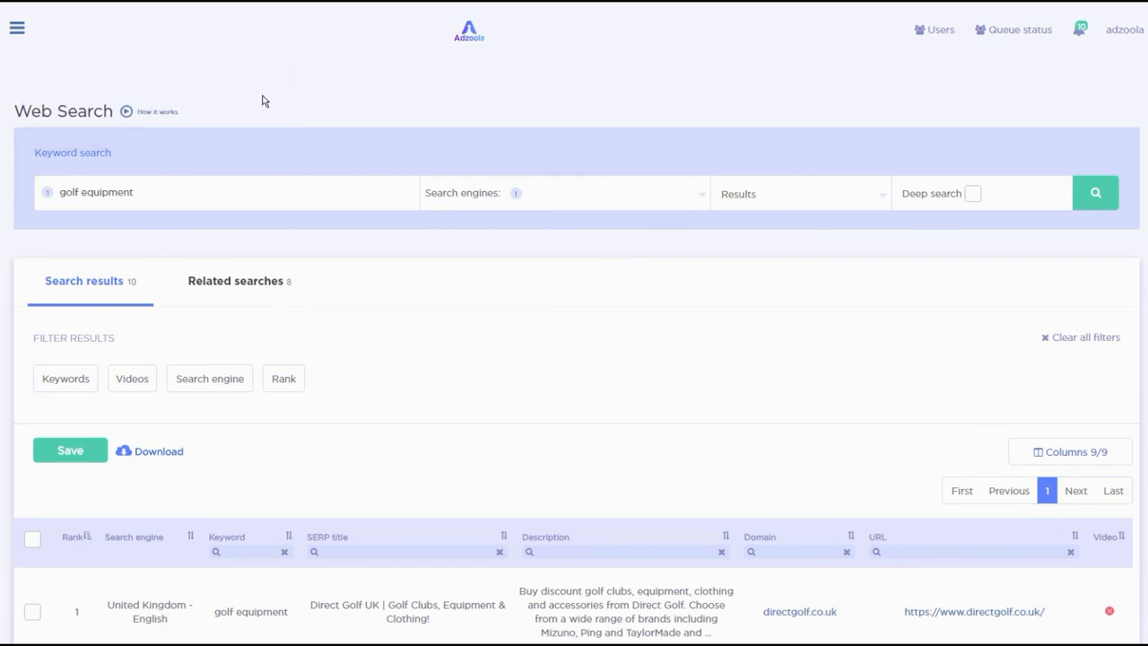
{"action": "left_click", "coordinate": [17, 29]}
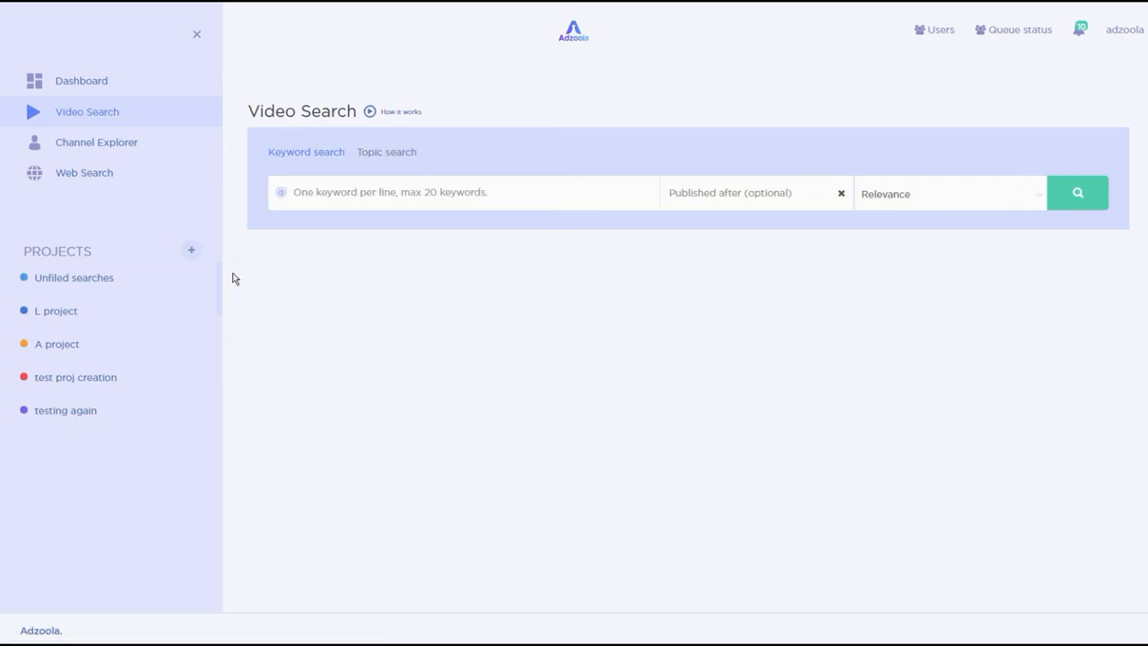
{"action": "left_click", "coordinate": [357, 194]}
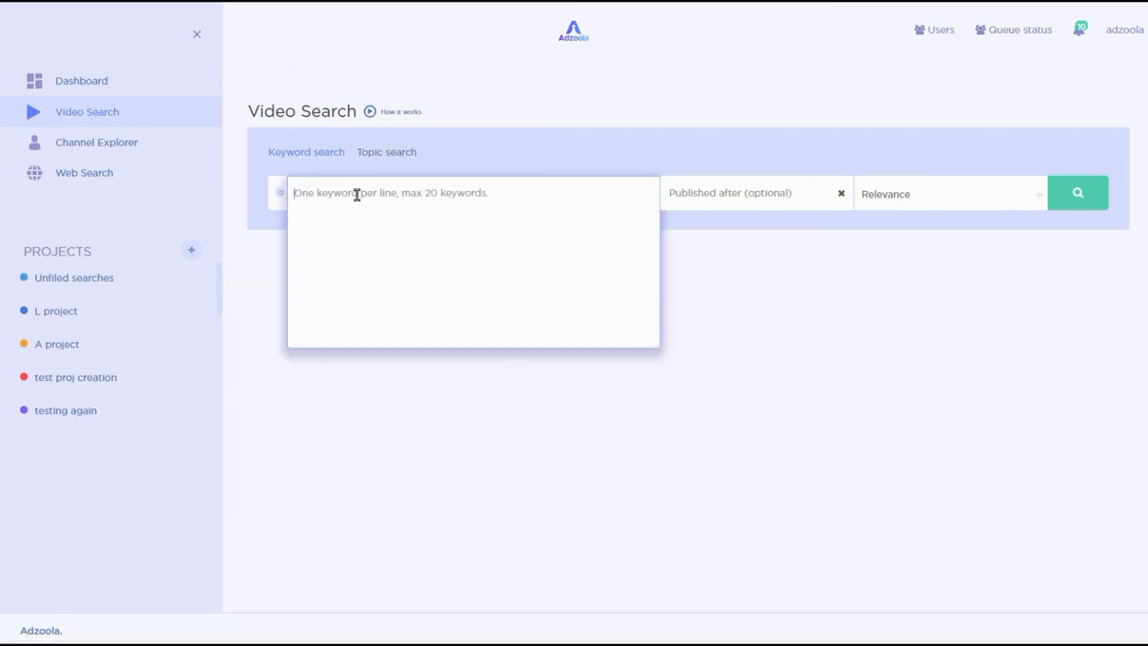
{"action": "type", "text": "golf equipment "}
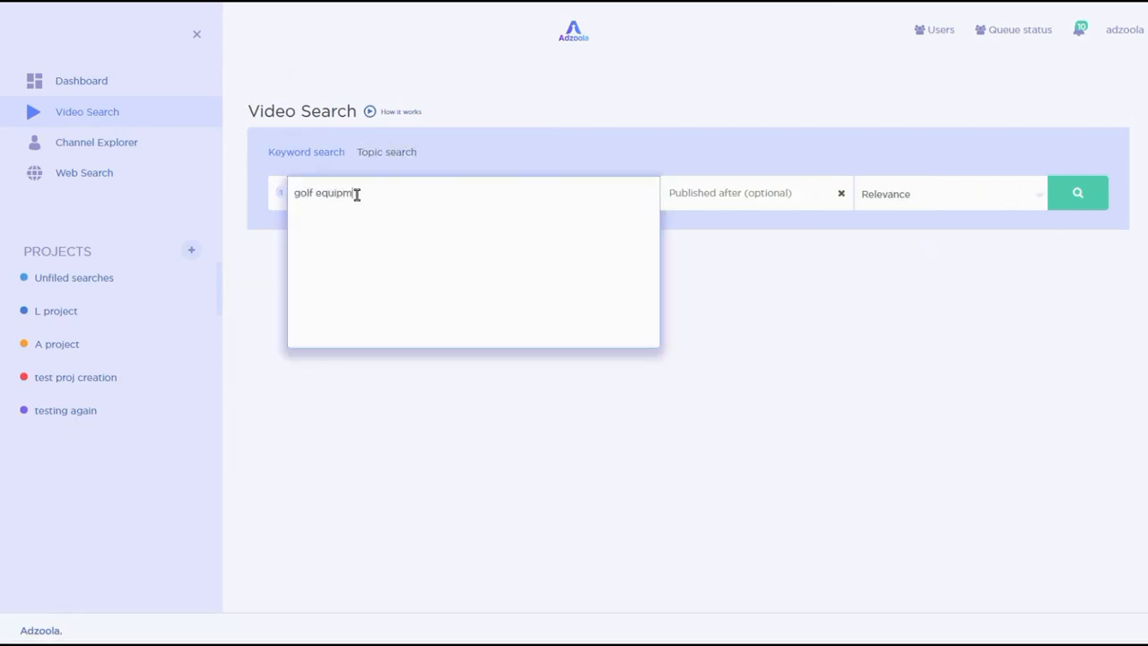
{"action": "type", "text": "reviews"}
{"action": "left_click", "coordinate": [1099, 199]}
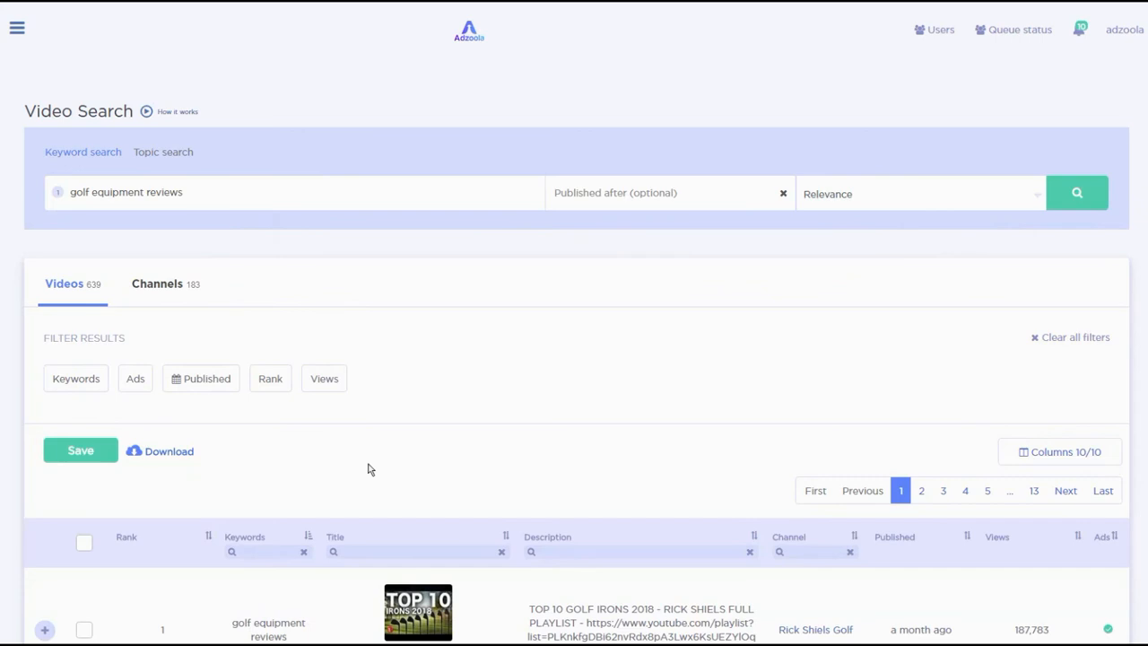
- Expand the top video result to view its channel details
{"action": "scroll", "coordinate": [368, 466], "scroll_direction": "down", "scroll_amount": 3}
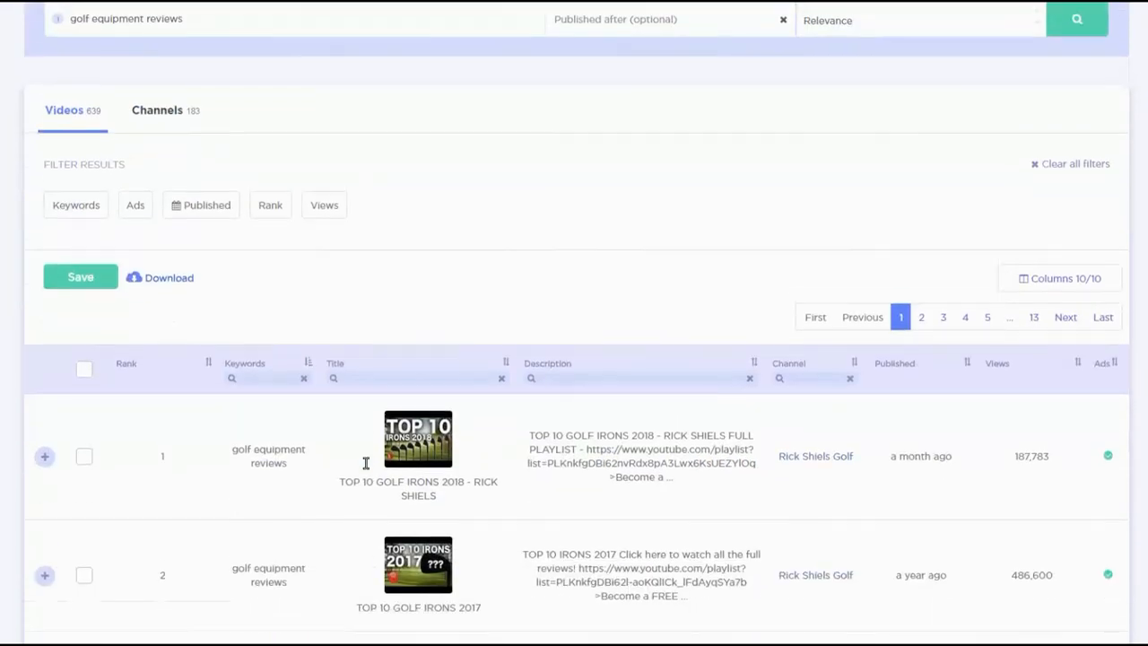
{"action": "scroll", "coordinate": [366, 470], "scroll_direction": "down", "scroll_amount": 3}
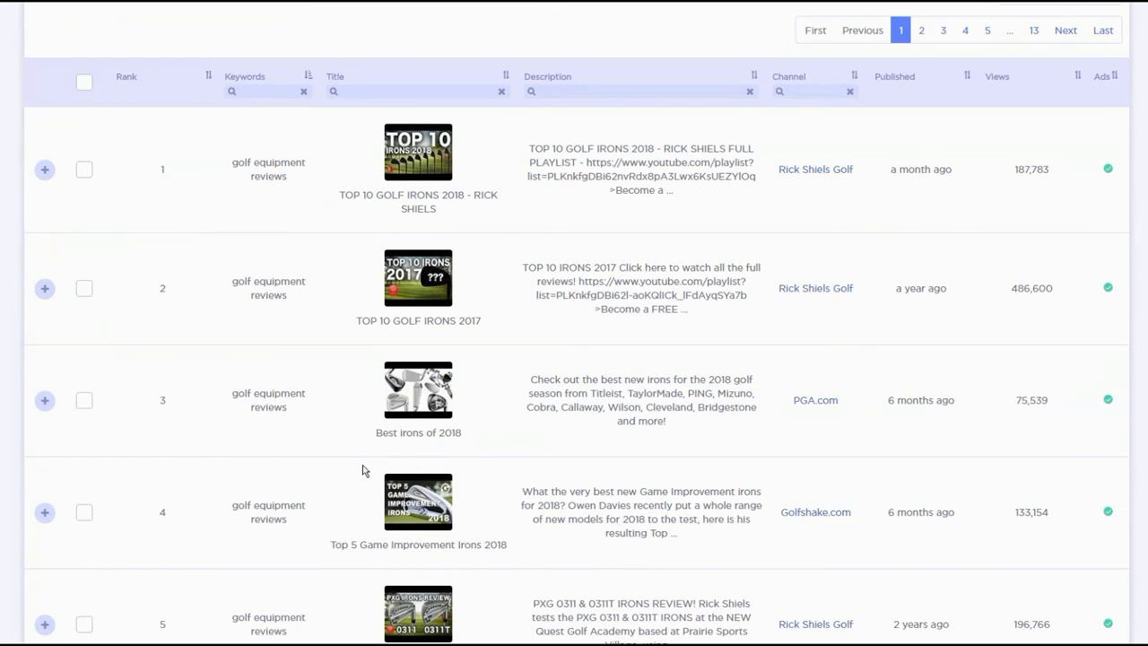
{"action": "left_click", "coordinate": [46, 174]}
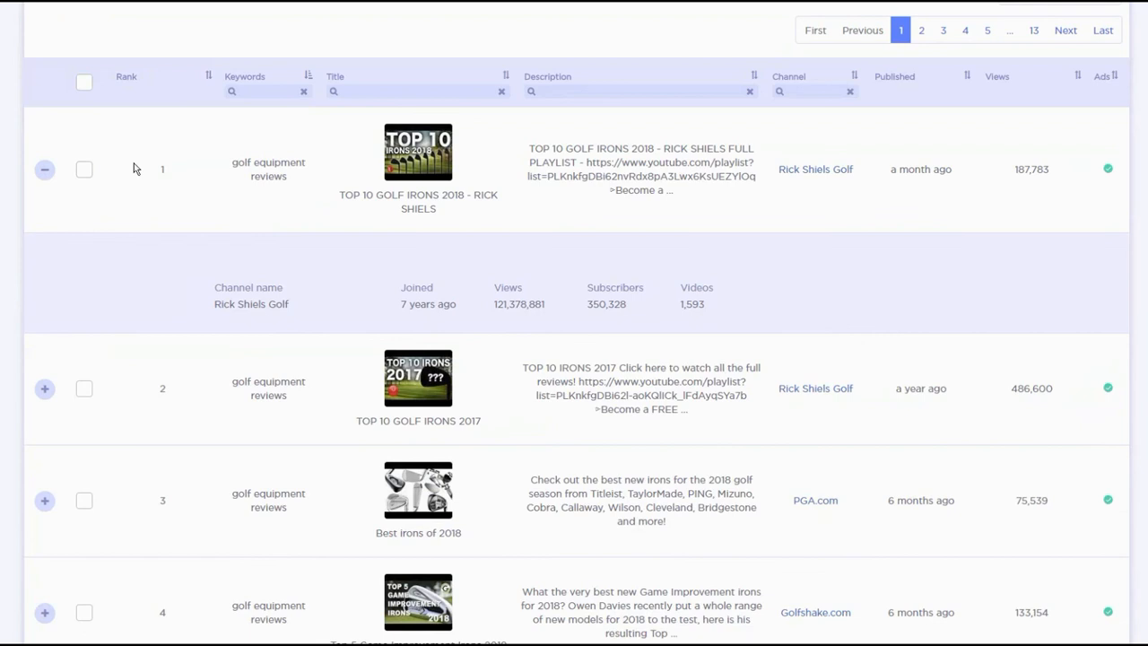
{"action": "left_click", "coordinate": [46, 176]}
{"action": "left_click", "coordinate": [45, 170]}
{"action": "left_click_drag", "start_coordinate": [673, 313], "coordinate": [564, 304]}
{"action": "left_click", "coordinate": [583, 309]}
{"action": "scroll", "coordinate": [452, 305], "scroll_direction": "up", "scroll_amount": 4}
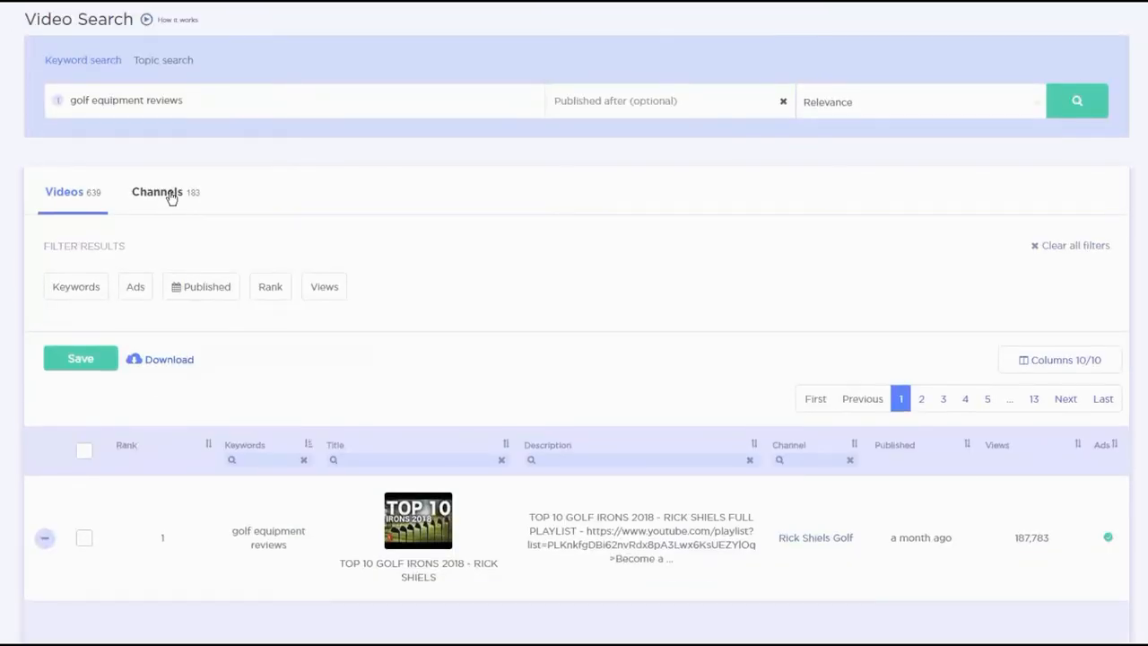
- Switch to the Channels results and back to the Videos results
{"action": "left_click", "coordinate": [161, 193]}
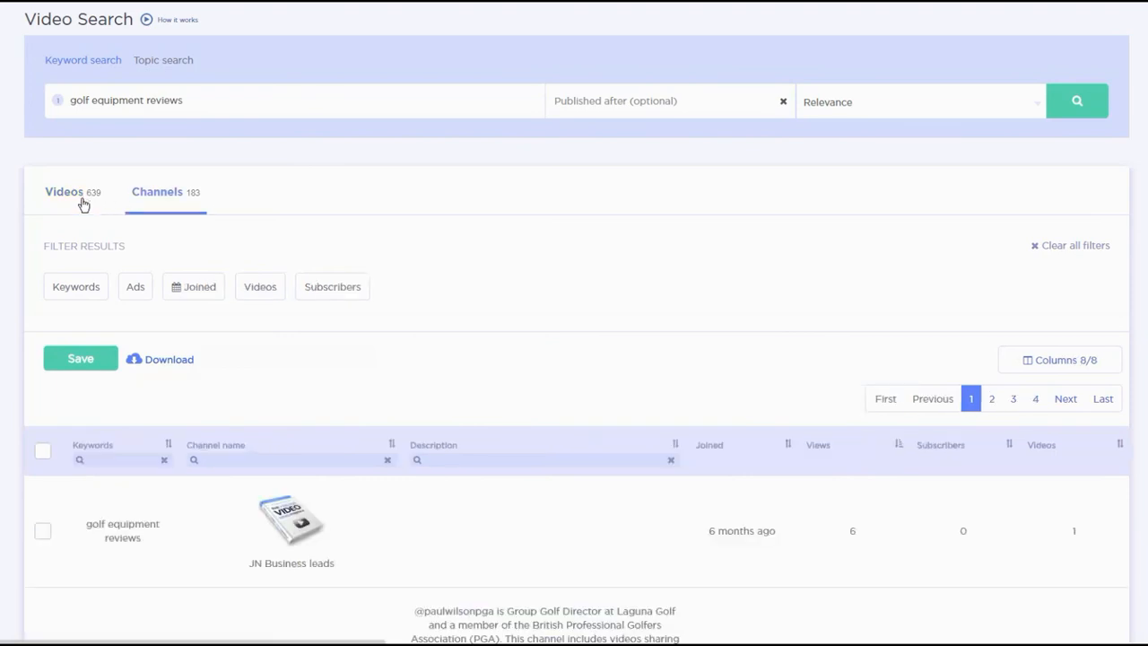
{"action": "left_click", "coordinate": [82, 205]}
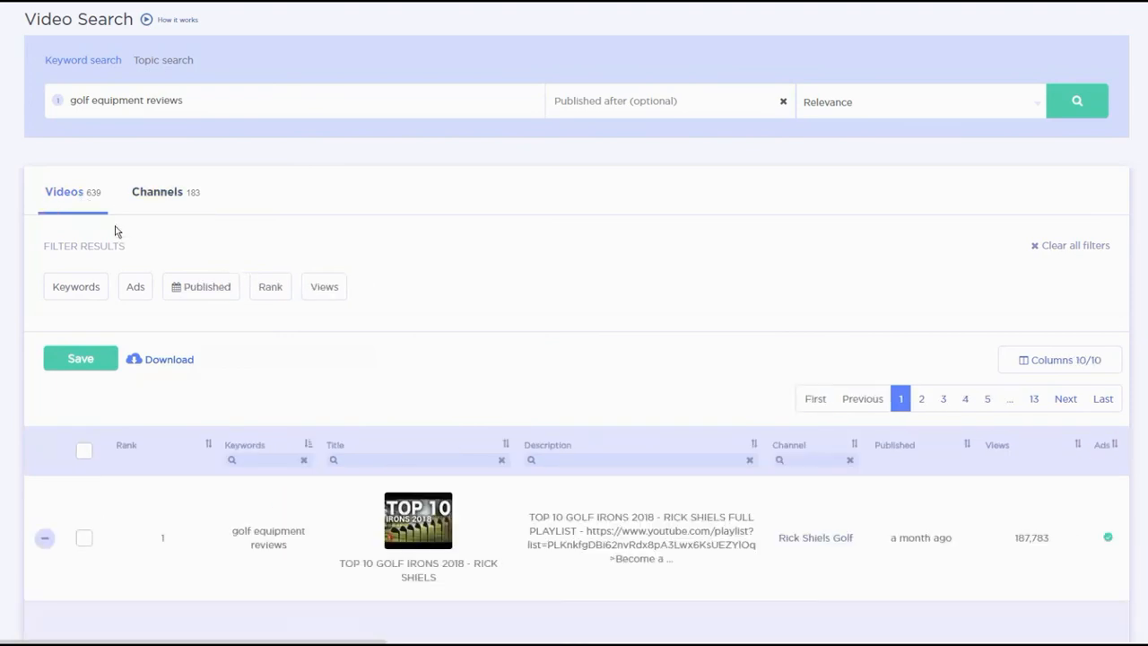
{"action": "scroll", "coordinate": [200, 259], "scroll_direction": "up", "scroll_amount": 1}
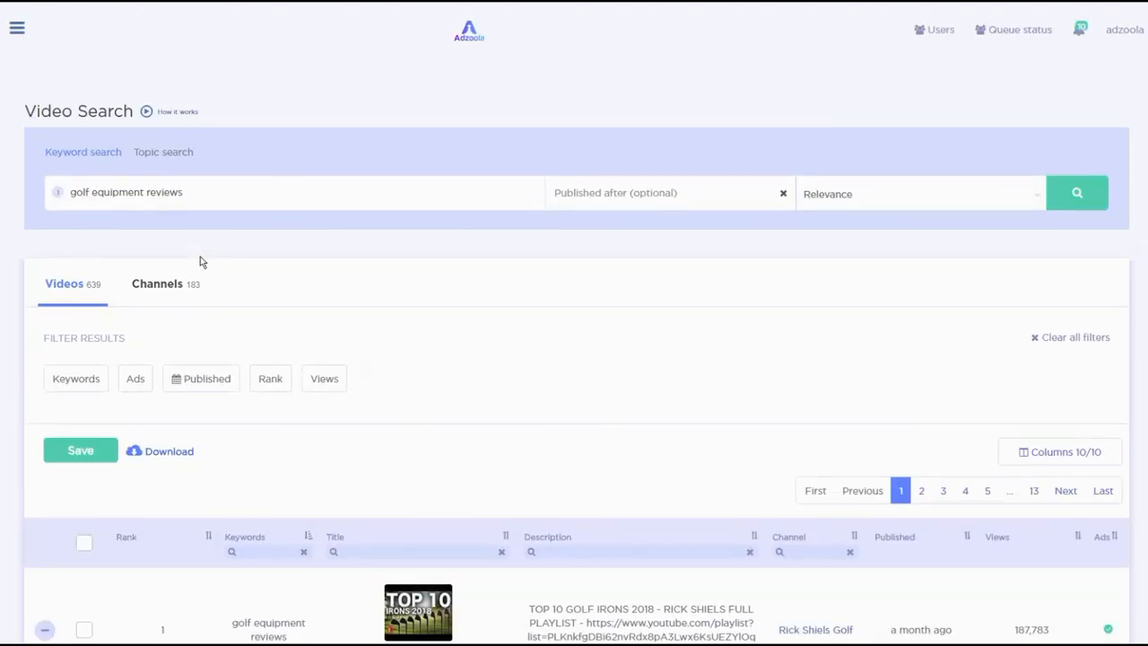